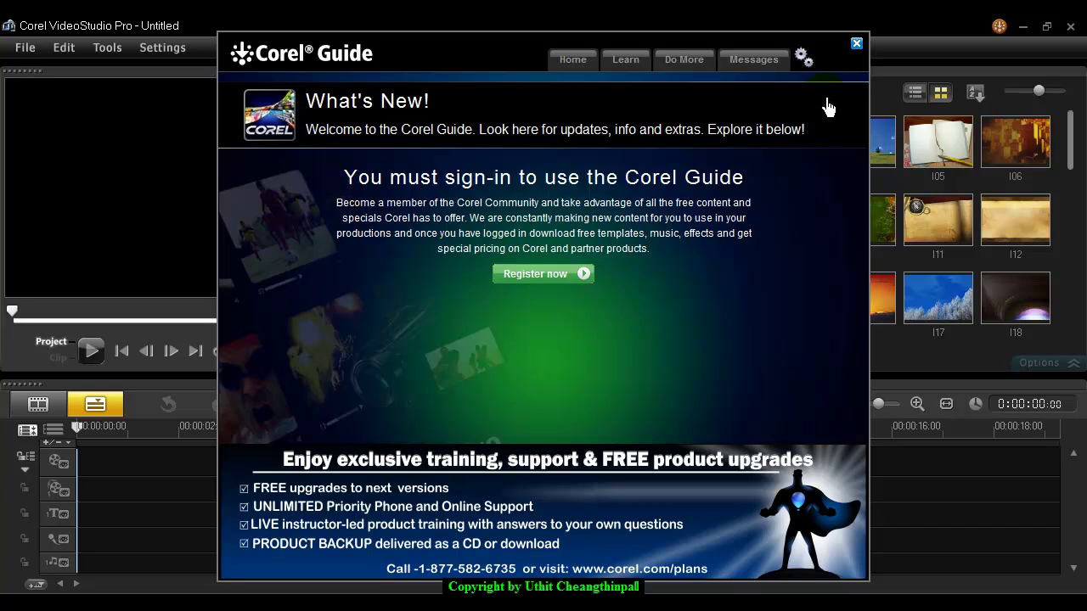
Close the Corel Guide welcome window
{"action": "left_click", "coordinate": [856, 46]}
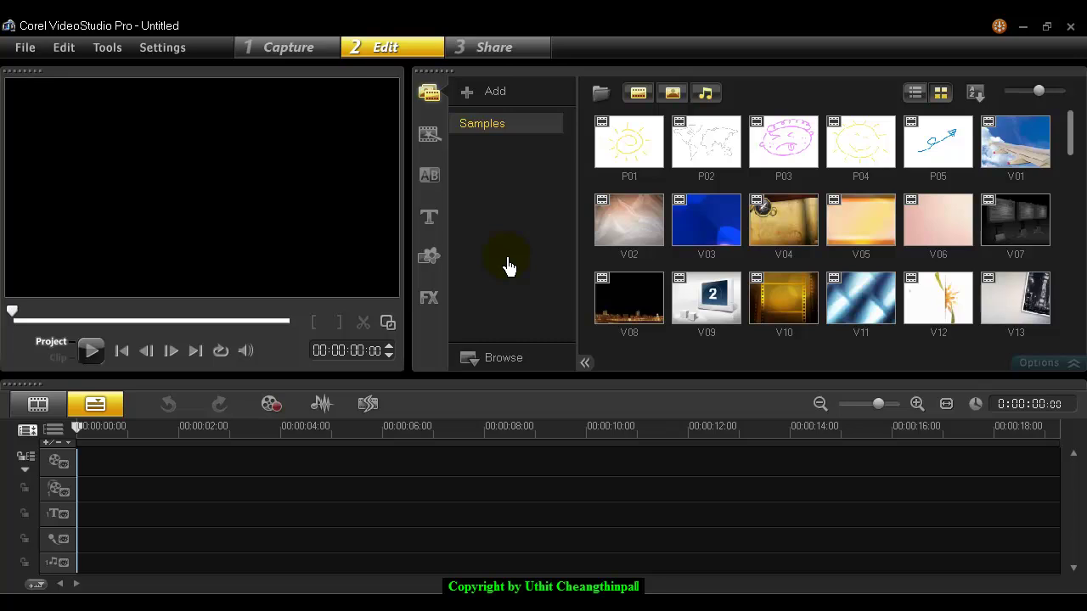
{"action": "left_click", "coordinate": [26, 48]}
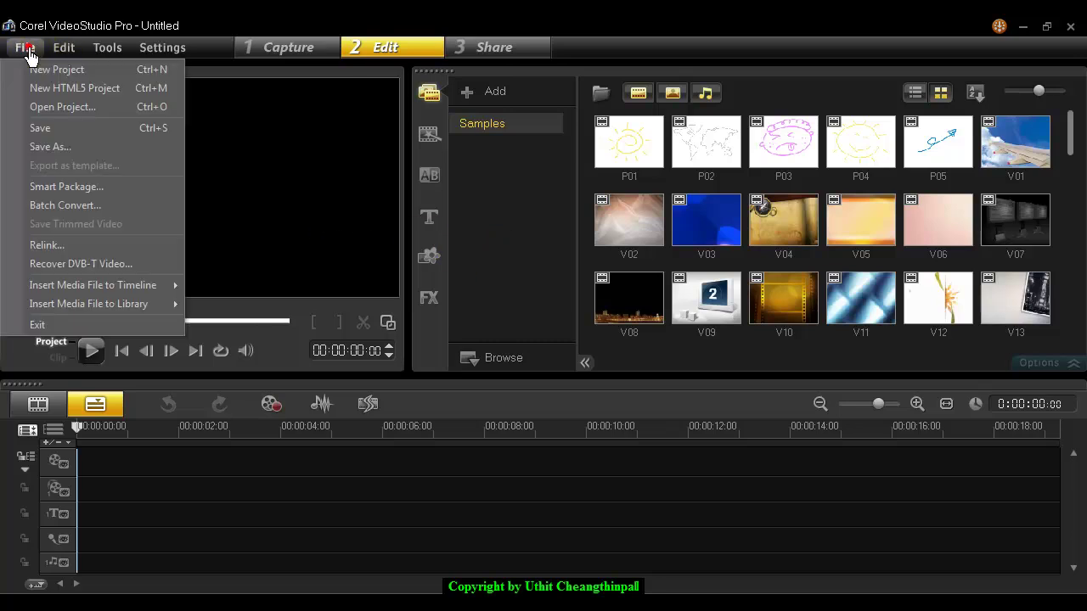
{"action": "left_click", "coordinate": [63, 47]}
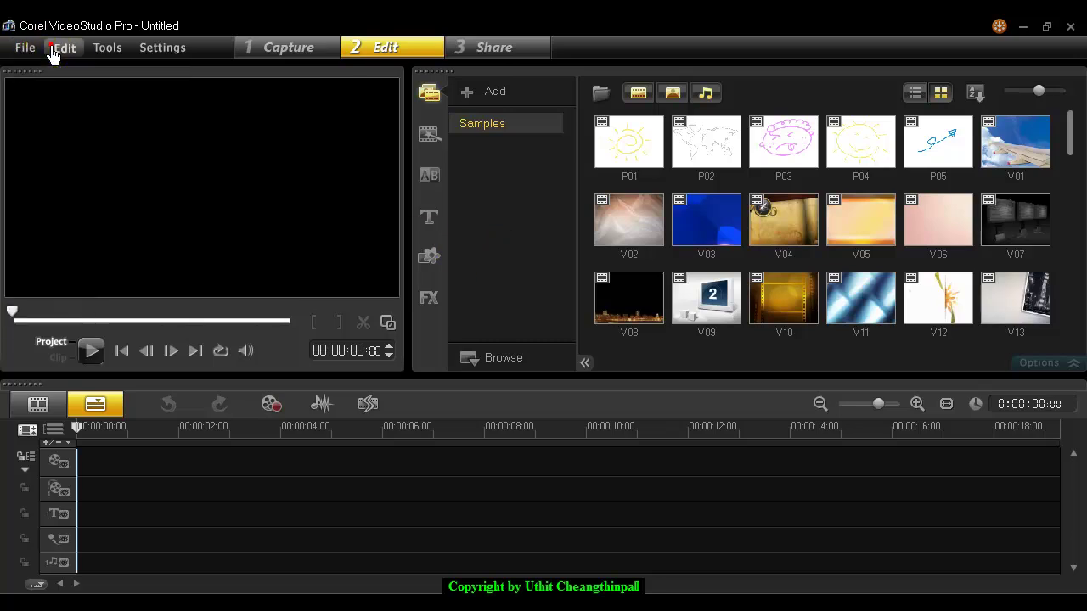
{"action": "left_click", "coordinate": [108, 49]}
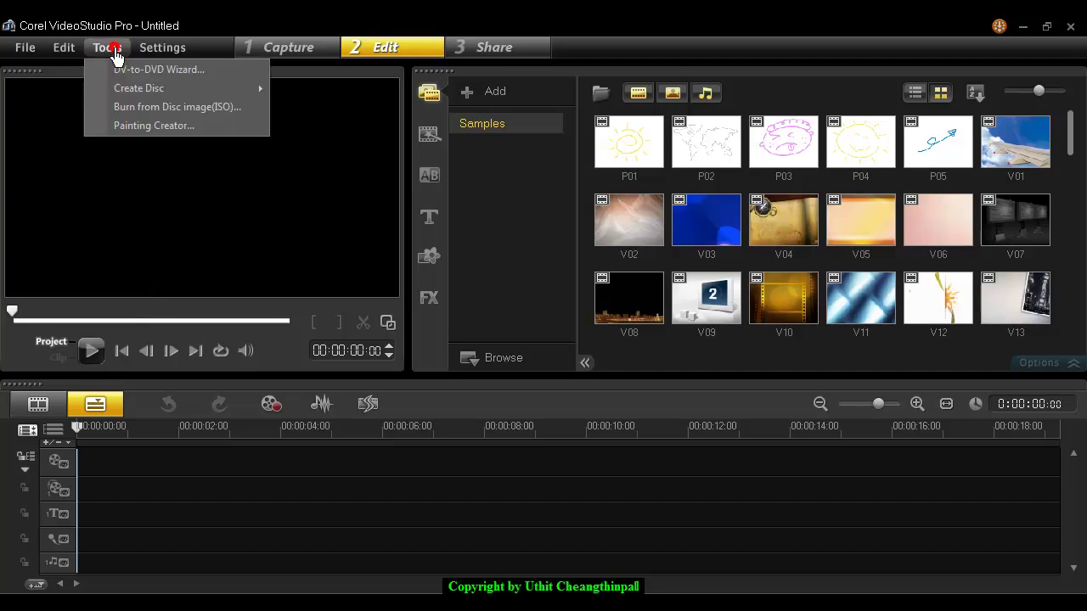
{"action": "left_click", "coordinate": [166, 49]}
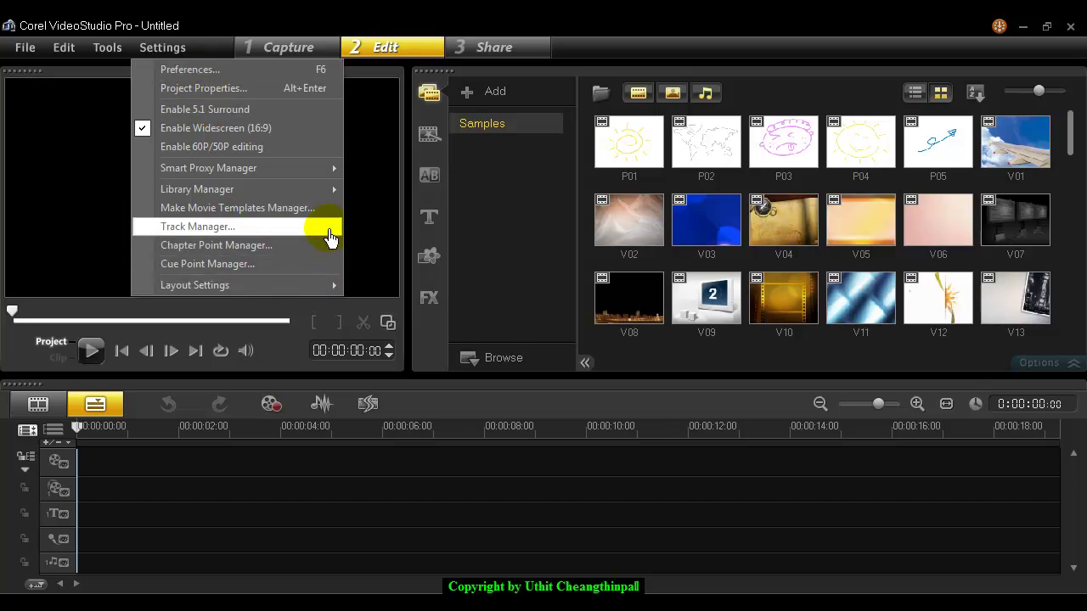
{"action": "left_click", "coordinate": [596, 53]}
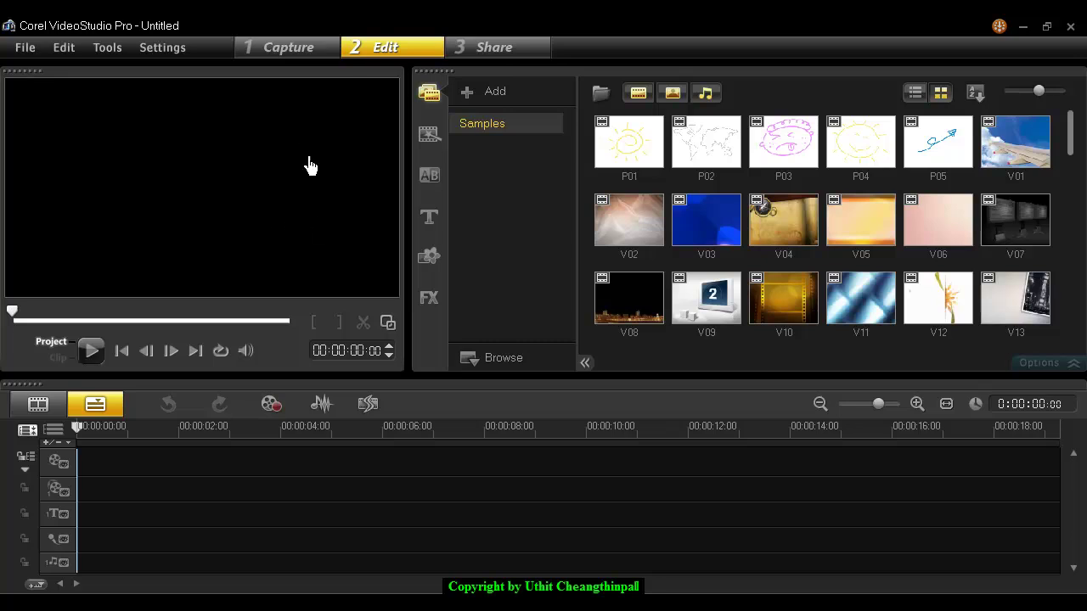
Play the sample clip P01 in the preview, and show the sample clip V03 there
{"action": "left_click", "coordinate": [631, 148]}
{"action": "left_click", "coordinate": [91, 352]}
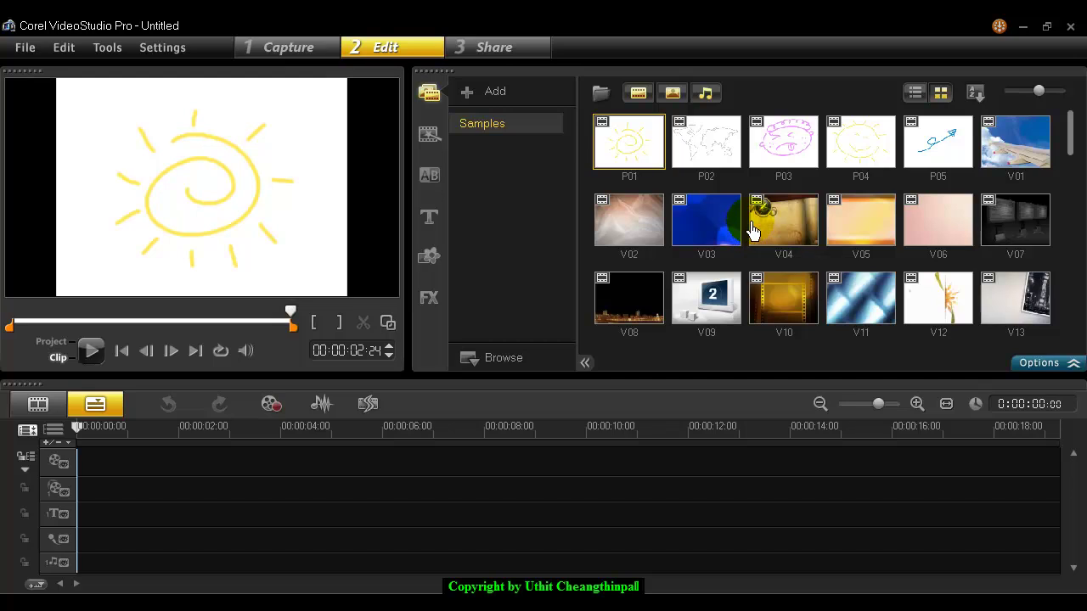
{"action": "left_click", "coordinate": [683, 225]}
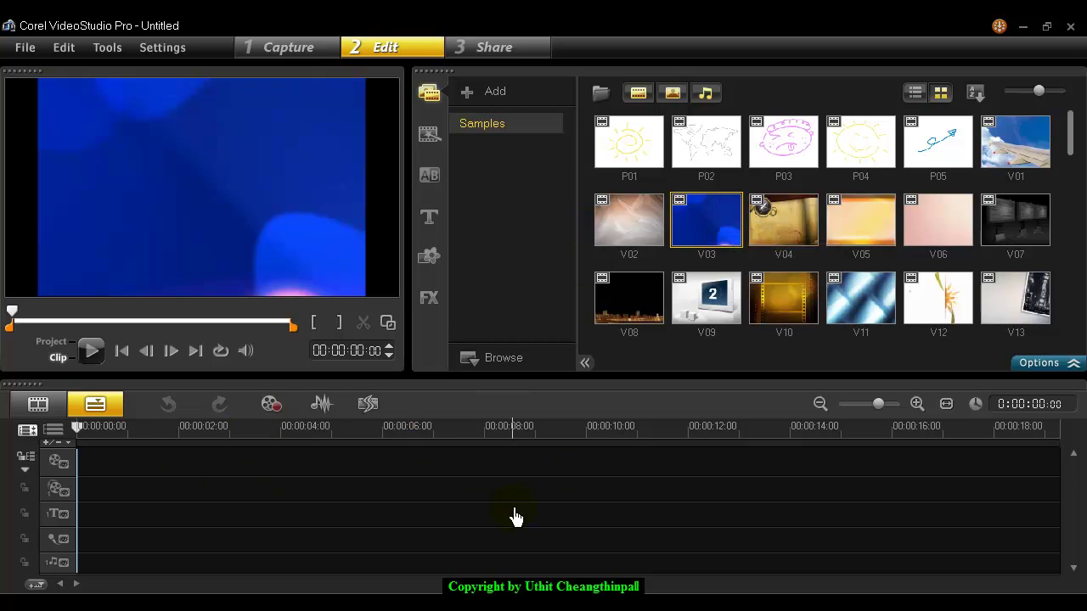
View the project in storyboard view, return to timeline view, and toggle the display of all tracks off and on
{"action": "left_click", "coordinate": [38, 404]}
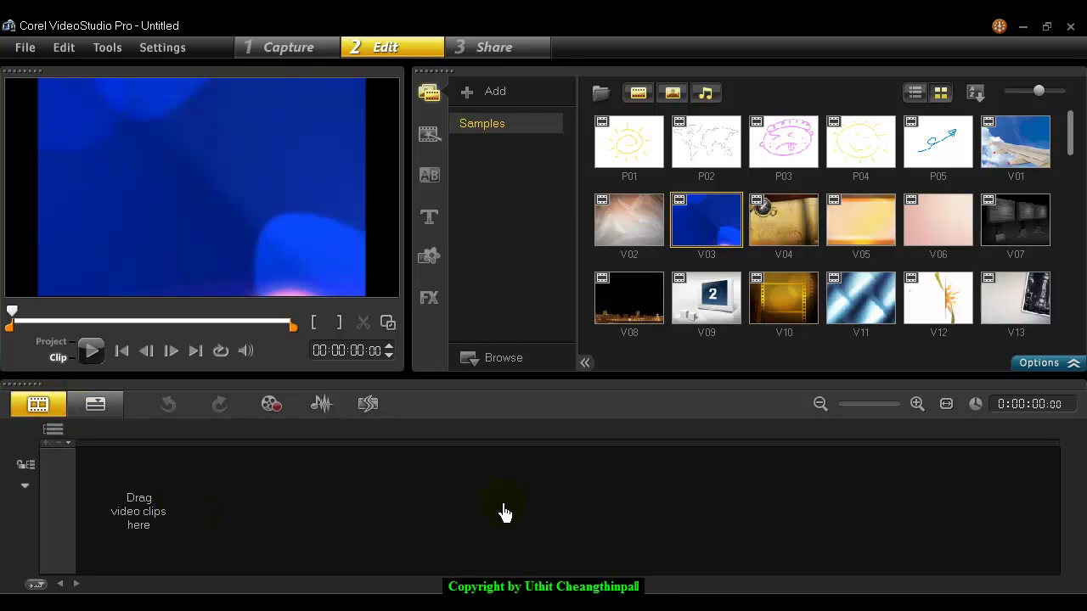
{"action": "left_click", "coordinate": [95, 405]}
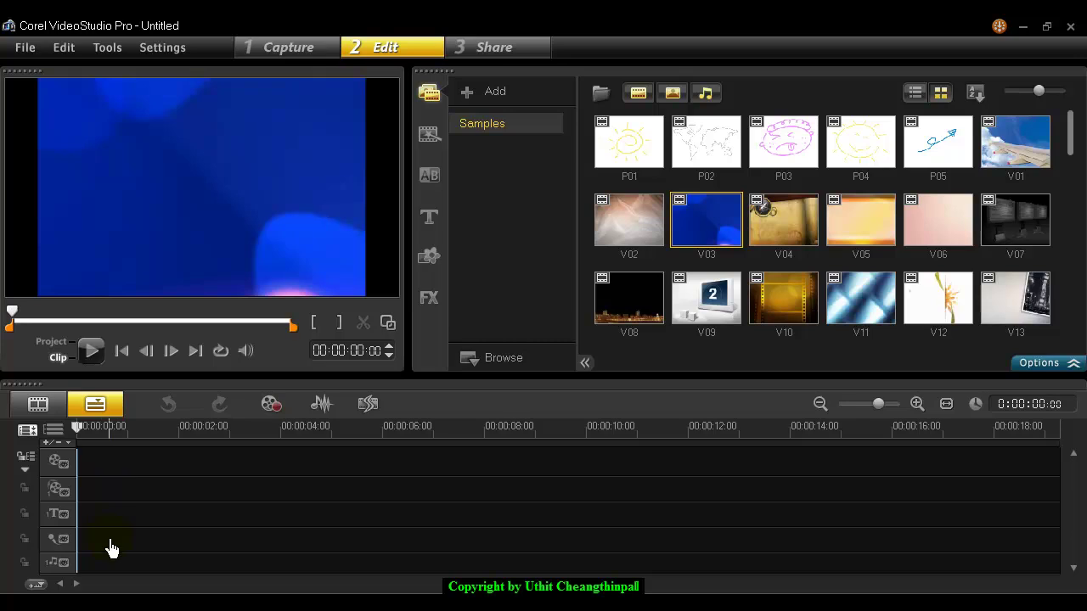
{"action": "left_click", "coordinate": [25, 433]}
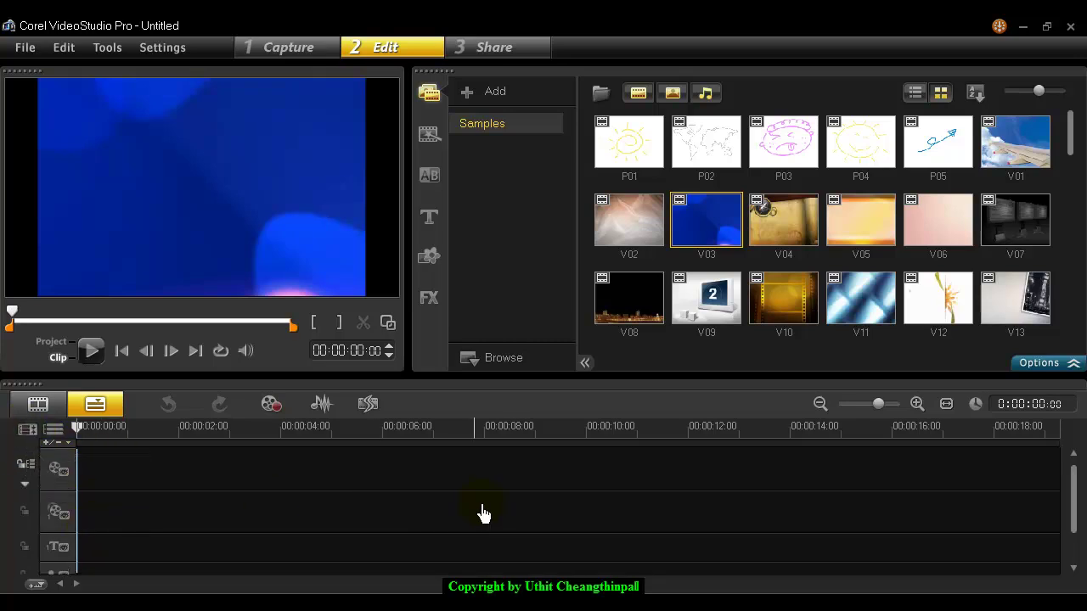
{"action": "left_click", "coordinate": [27, 433]}
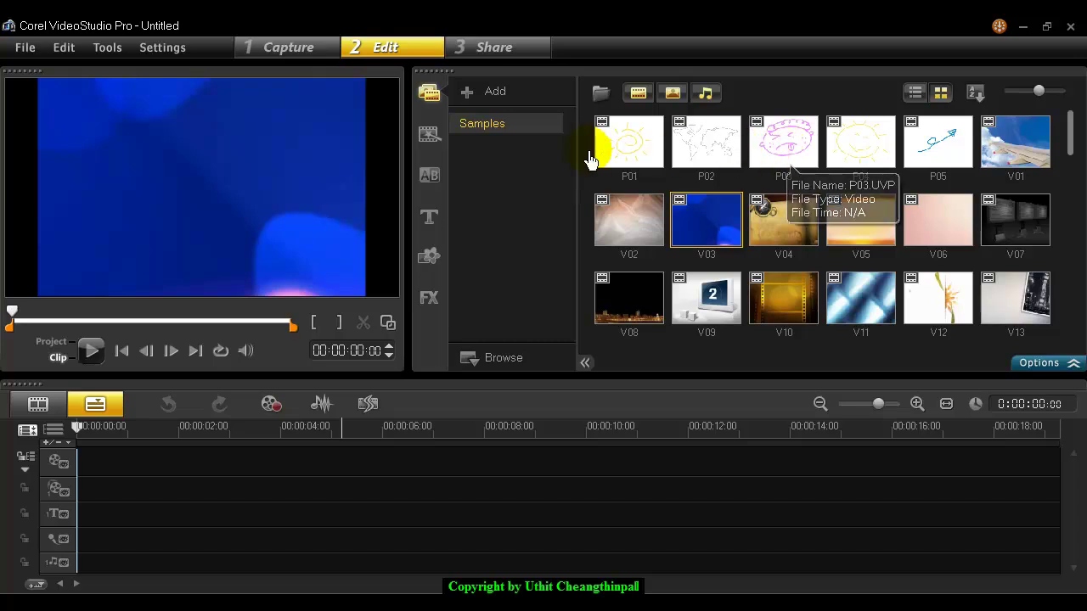
Play a preview of the Beginning instant project template T09
{"action": "left_click", "coordinate": [428, 136]}
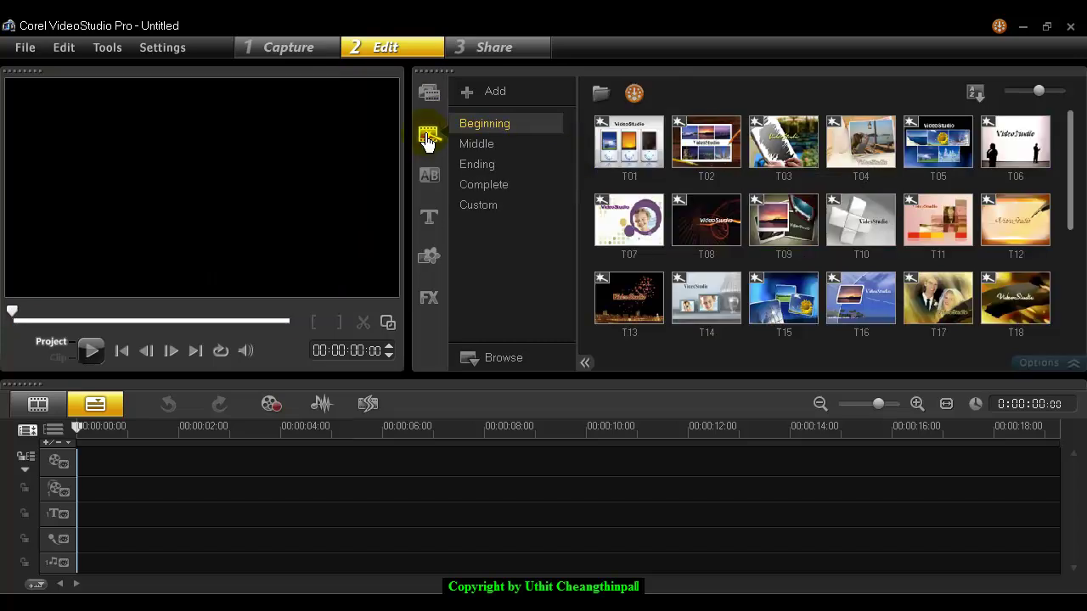
{"action": "left_click", "coordinate": [782, 237]}
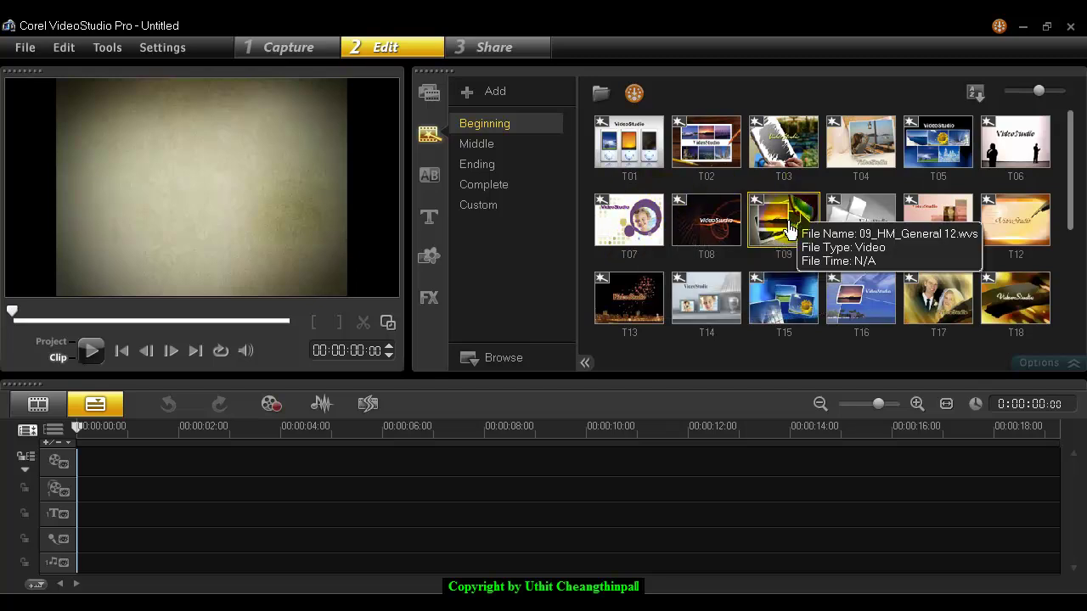
{"action": "left_click", "coordinate": [92, 352]}
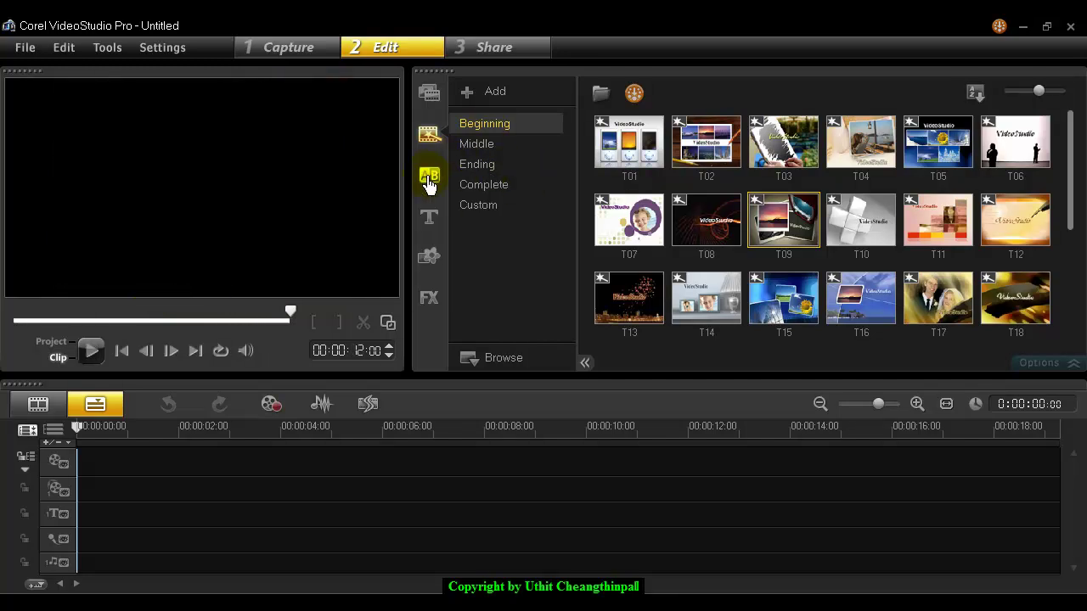
Browse the transition library, viewing the F/X category and the All category
{"action": "left_click", "coordinate": [429, 182]}
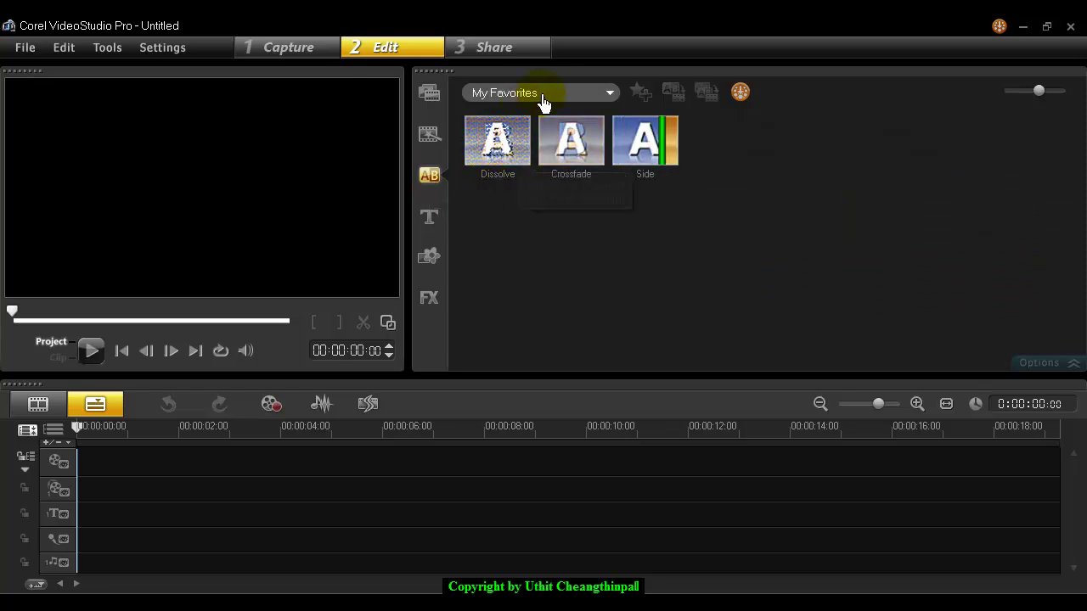
{"action": "left_click", "coordinate": [543, 95]}
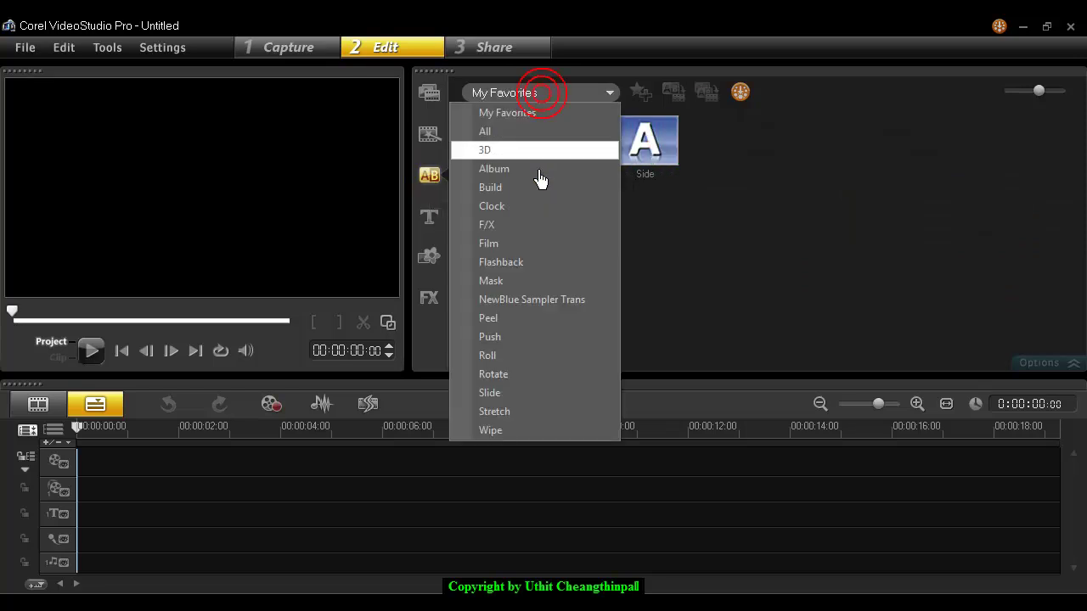
{"action": "left_click", "coordinate": [530, 226]}
{"action": "left_click", "coordinate": [563, 95]}
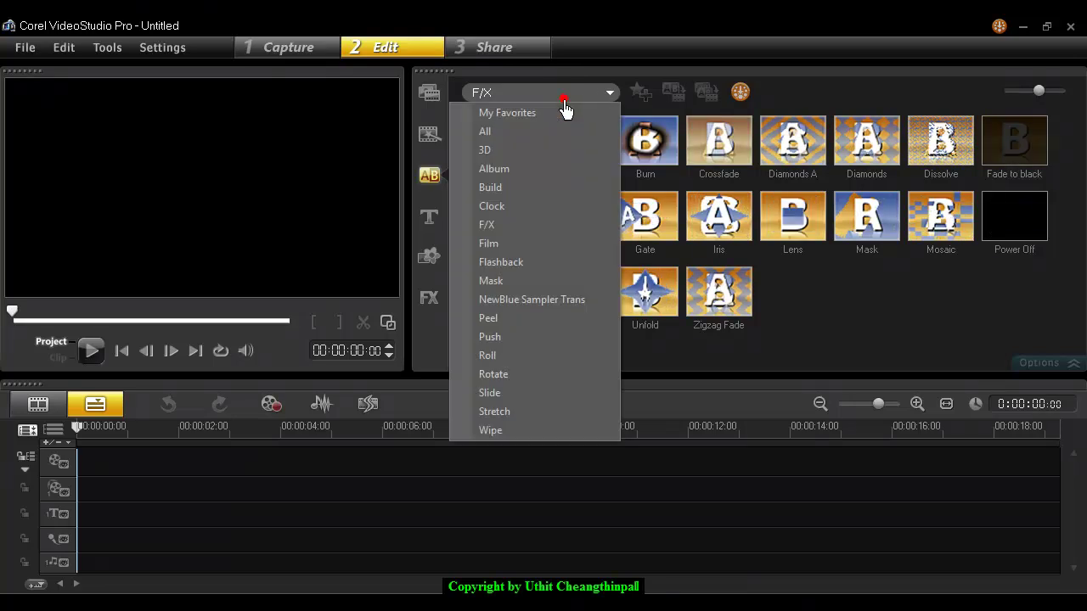
{"action": "left_click", "coordinate": [556, 132]}
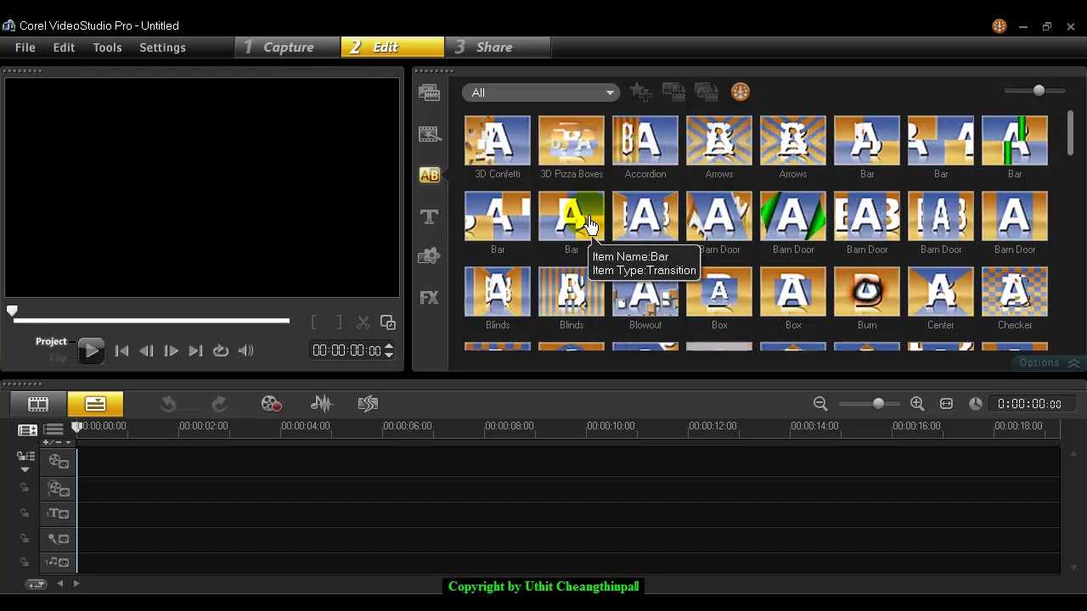
Browse the title presets to the end of the list and preview the orange LOREM IPSUM / DOLOR SIT AMET title
{"action": "left_click", "coordinate": [429, 220]}
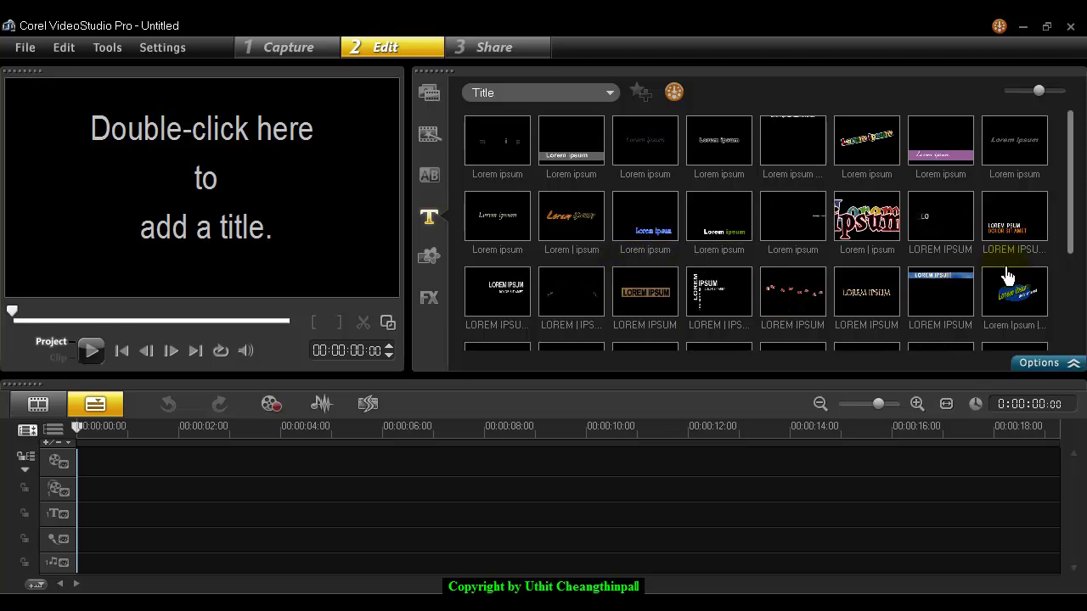
{"action": "left_click_drag", "start_coordinate": [1072, 228], "coordinate": [1074, 308]}
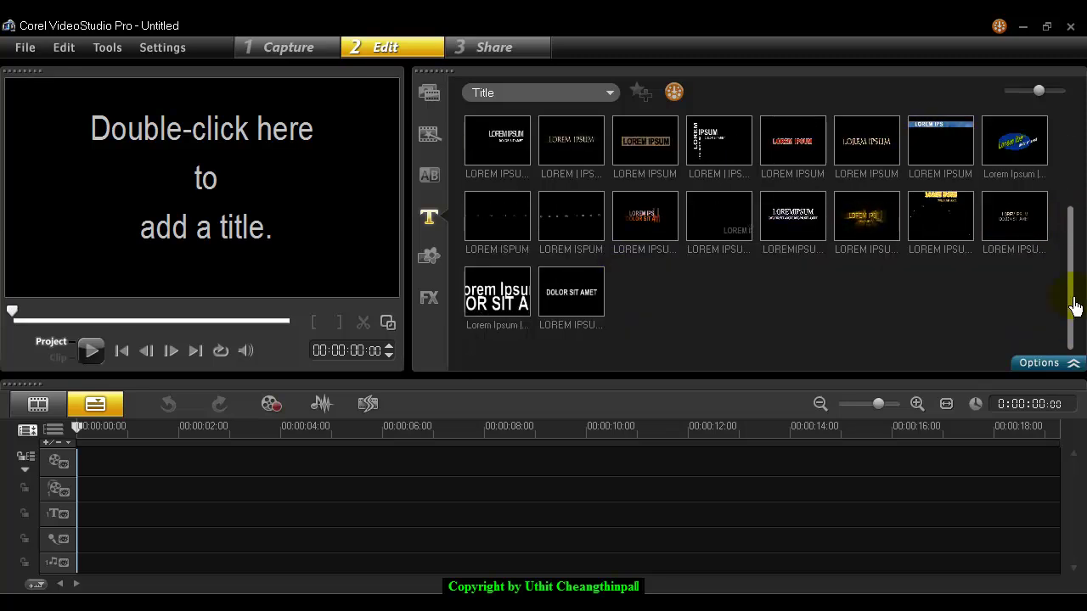
{"action": "left_click", "coordinate": [861, 223]}
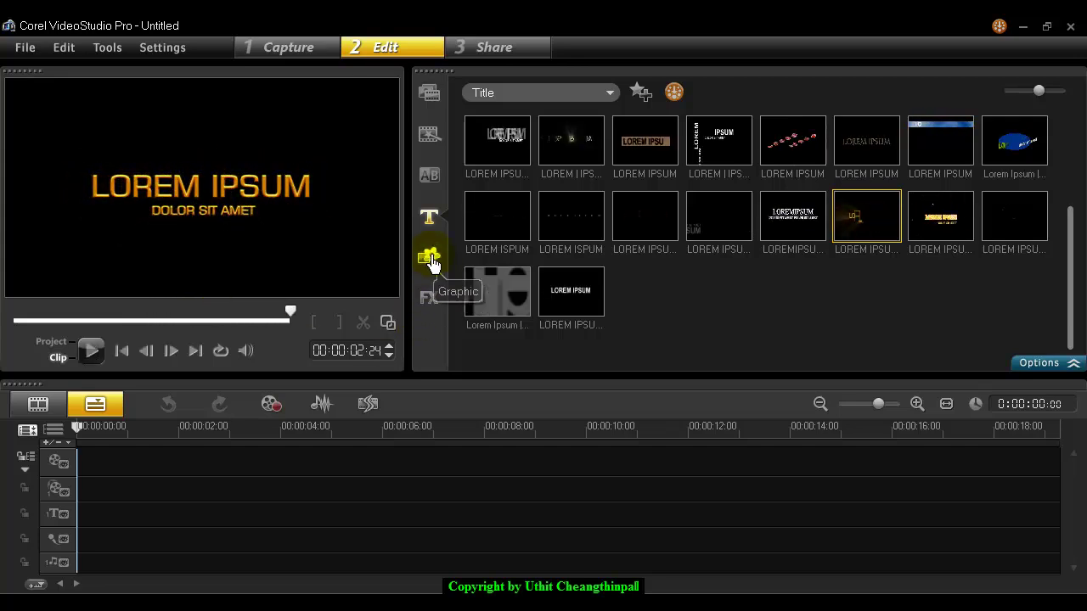
Preview several solid colors in the graphic library, from red (178,0,0) through orange (221,105,0) to brown (111,38,0)
{"action": "left_click", "coordinate": [430, 260]}
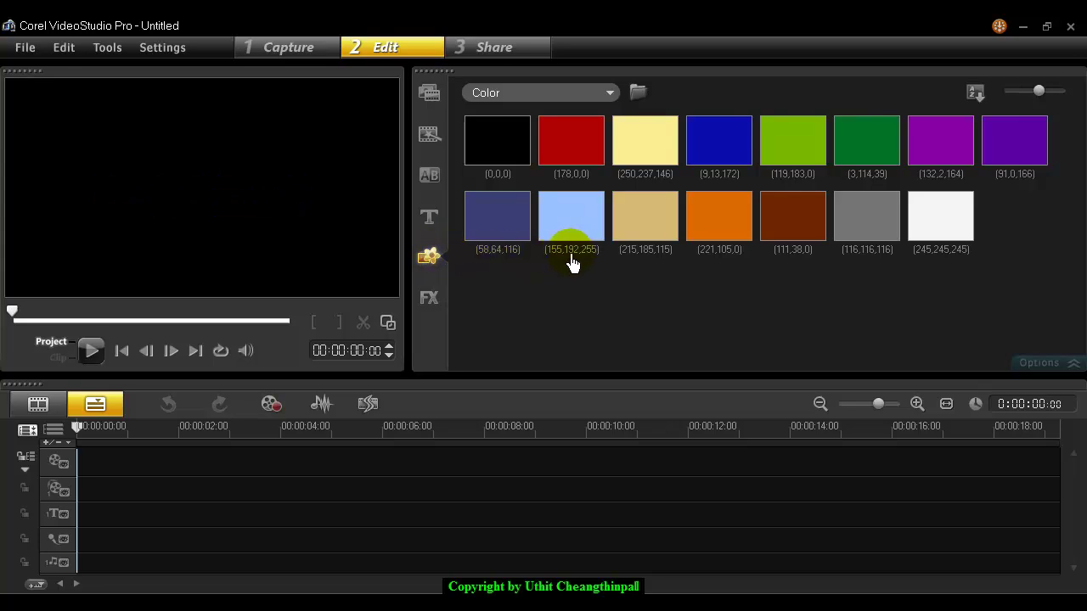
{"action": "left_click", "coordinate": [575, 155]}
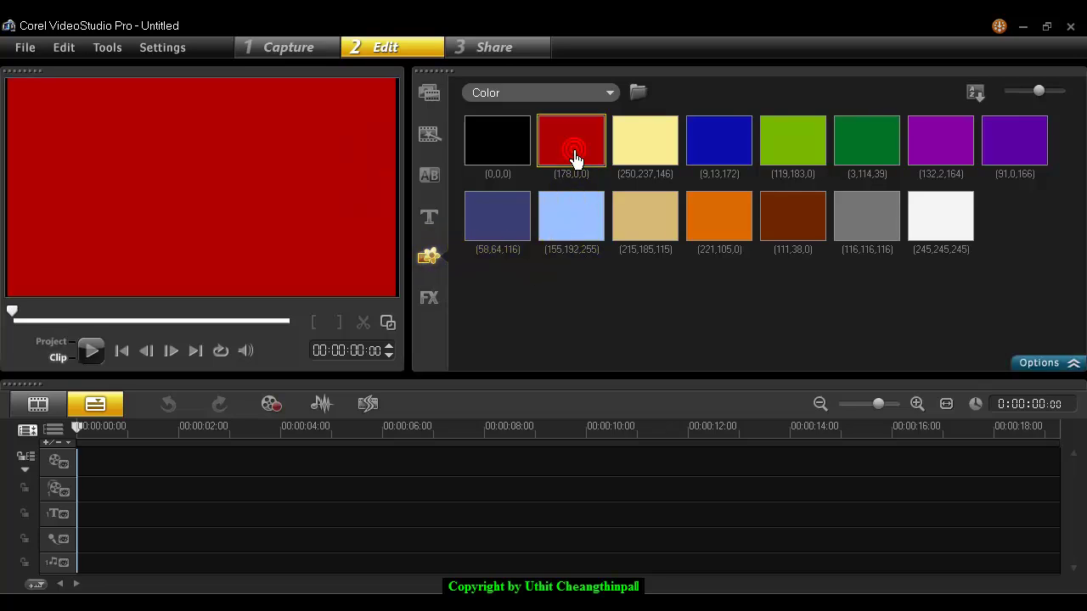
{"action": "left_click_drag", "start_coordinate": [497, 236], "coordinate": [507, 227]}
{"action": "left_click", "coordinate": [568, 236]}
{"action": "left_click", "coordinate": [712, 159]}
{"action": "left_click", "coordinate": [720, 219]}
{"action": "left_click", "coordinate": [790, 221]}
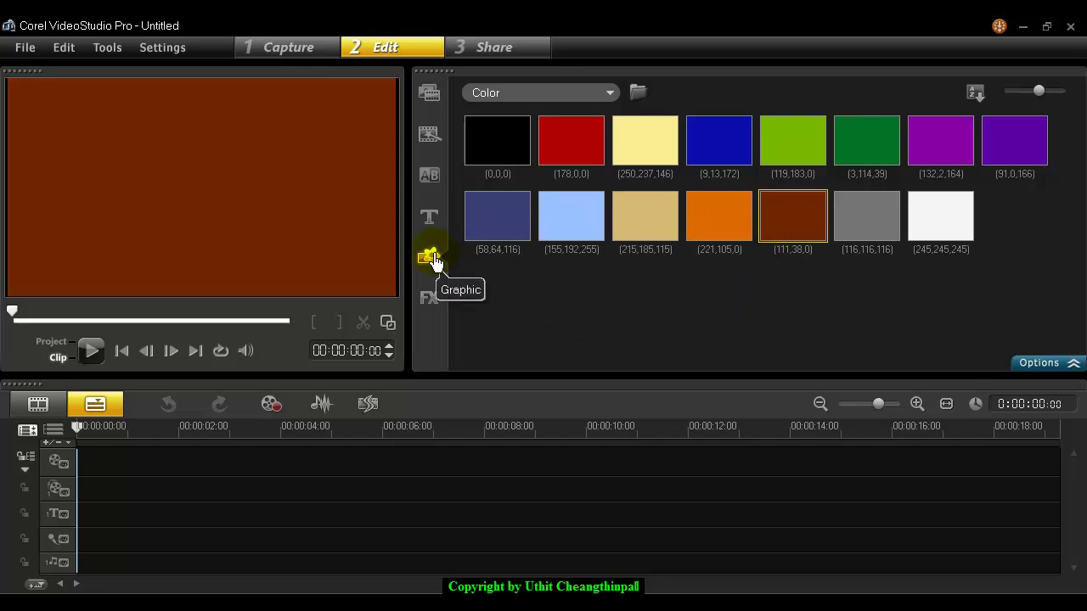
Browse the complete collection of video filters
{"action": "left_click", "coordinate": [430, 300]}
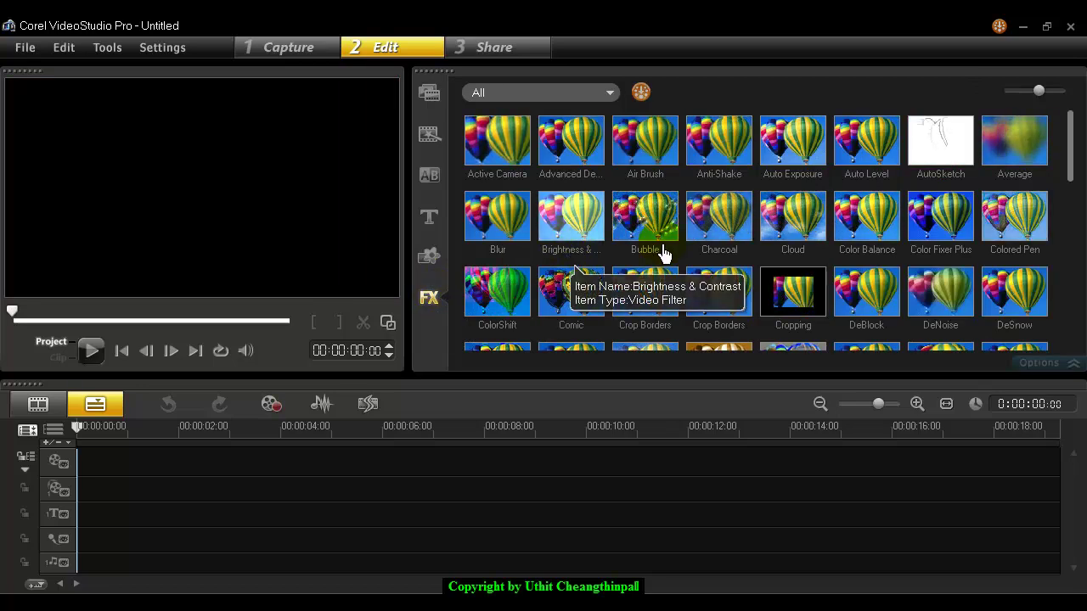
{"action": "mouse_move", "coordinate": [1067, 158]}
{"action": "left_mouse_down"}
{"action": "mouse_move", "coordinate": [1068, 318]}
{"action": "mouse_move", "coordinate": [1071, 145]}
{"action": "left_mouse_up"}
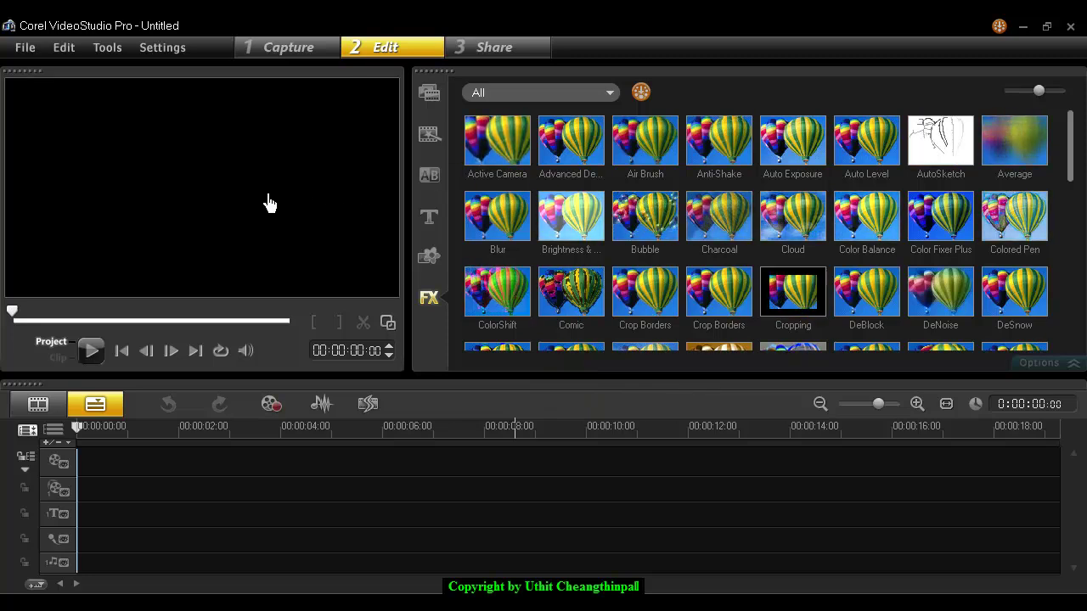
Return to the sample media library, enlarge its thumbnails, and reduce them so seven clips fit per row
{"action": "left_click", "coordinate": [430, 95]}
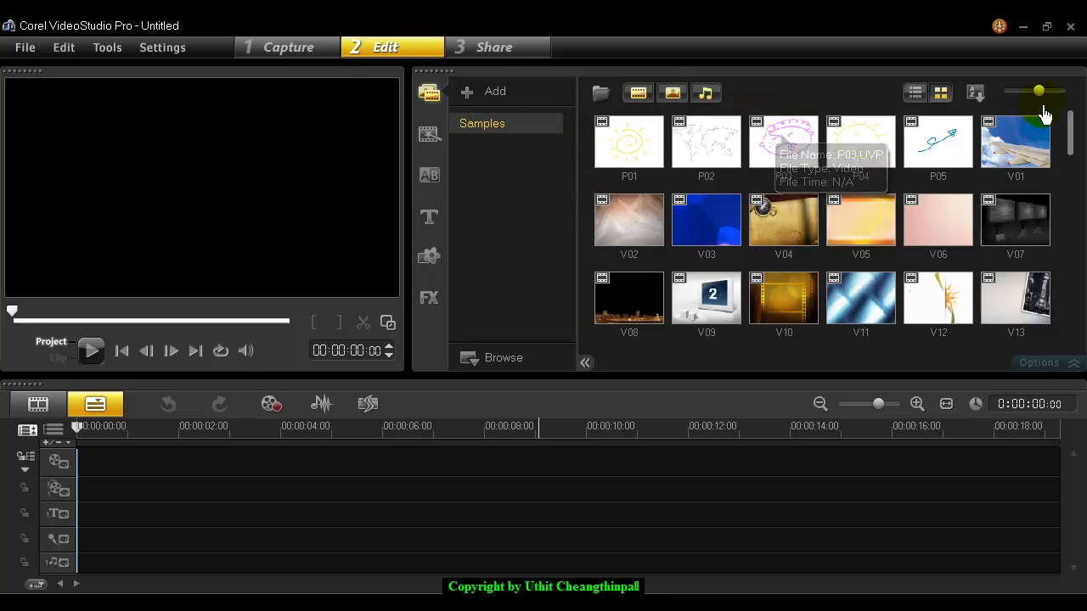
{"action": "mouse_move", "coordinate": [1038, 91]}
{"action": "left_mouse_down"}
{"action": "mouse_move", "coordinate": [1057, 94]}
{"action": "mouse_move", "coordinate": [1024, 100]}
{"action": "mouse_move", "coordinate": [1052, 99]}
{"action": "left_mouse_up"}
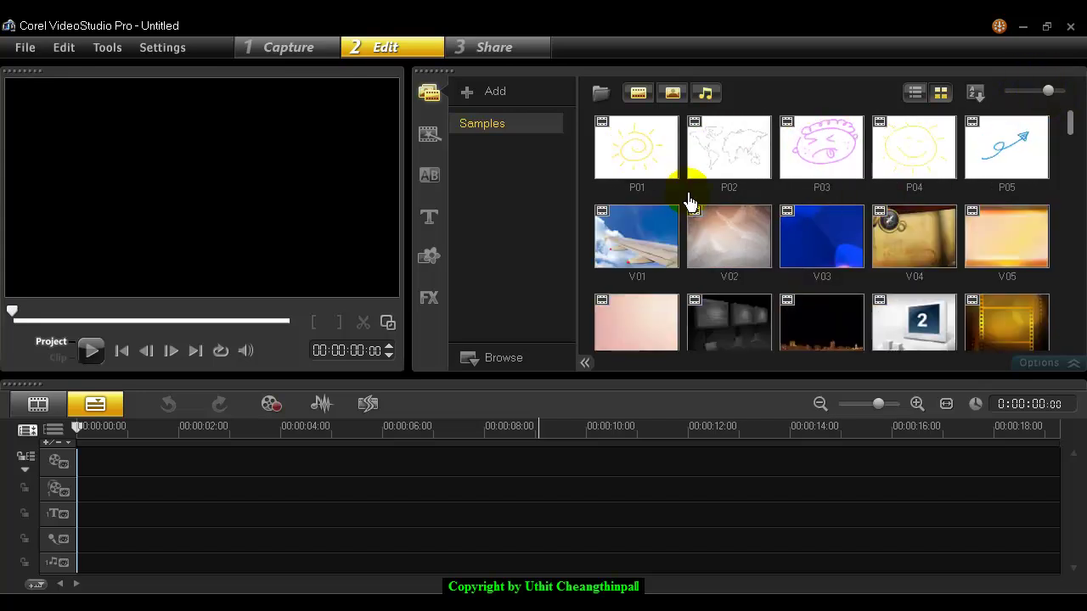
{"action": "left_click_drag", "start_coordinate": [1048, 93], "coordinate": [1028, 96]}
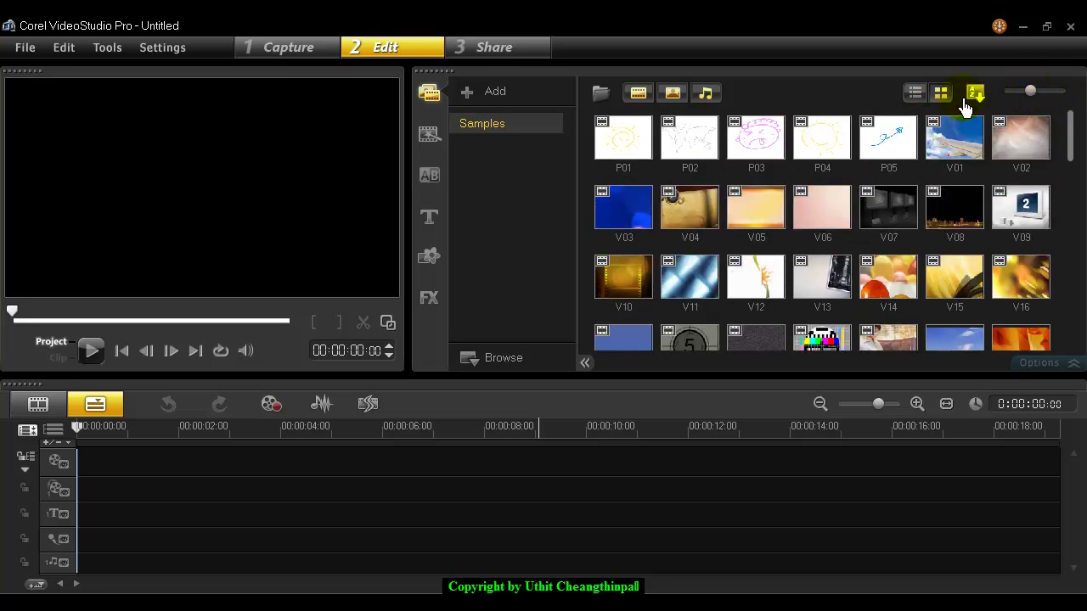
View the sample media as a list, return to thumbnails, and check the available sorting options
{"action": "left_click", "coordinate": [915, 93]}
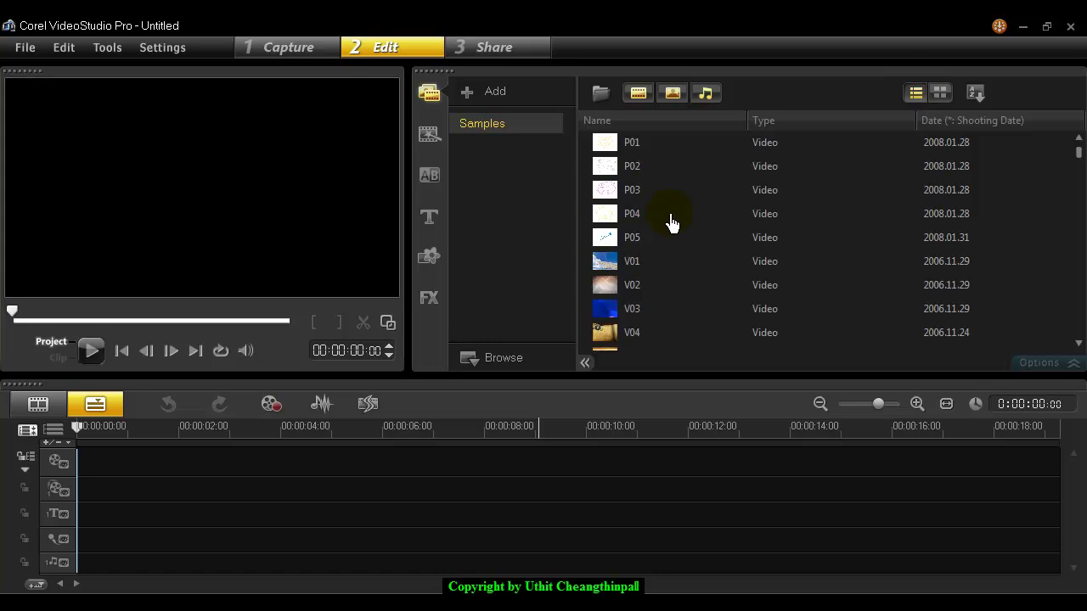
{"action": "left_click", "coordinate": [941, 93]}
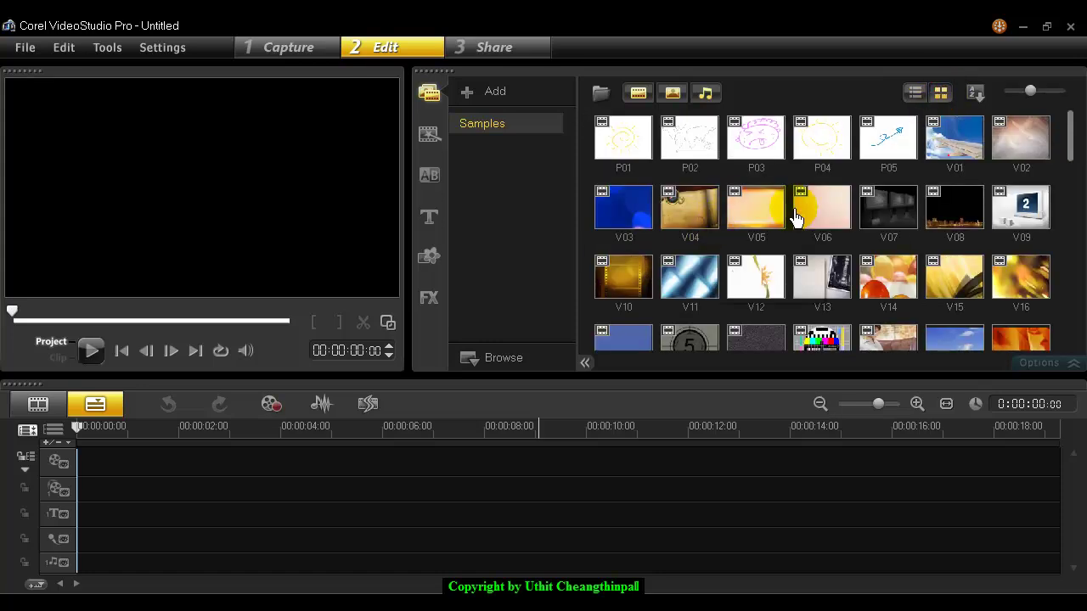
{"action": "left_click", "coordinate": [975, 93]}
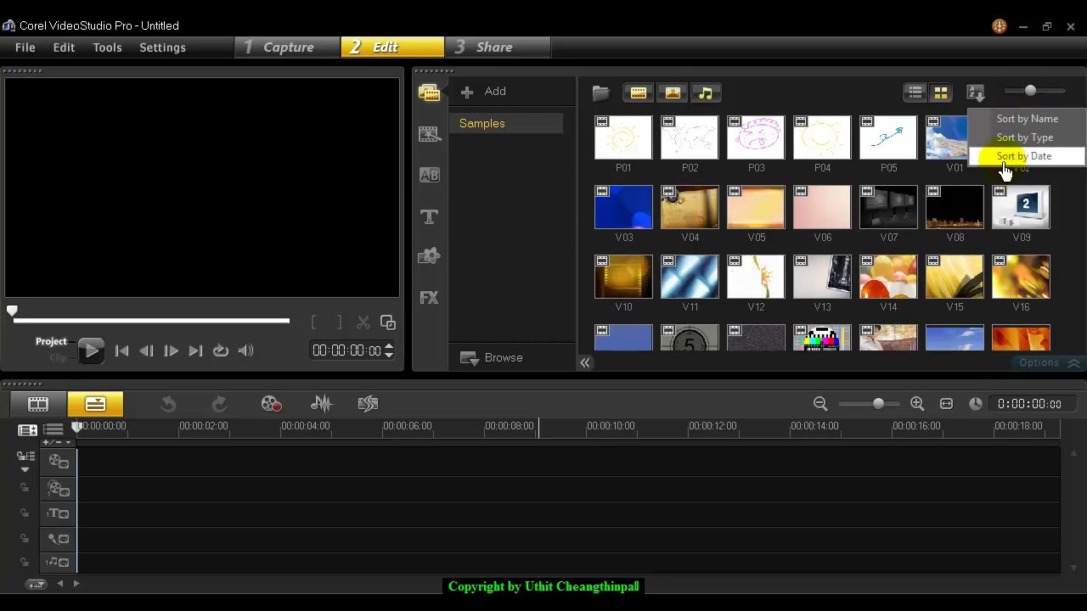
{"action": "left_click", "coordinate": [873, 101]}
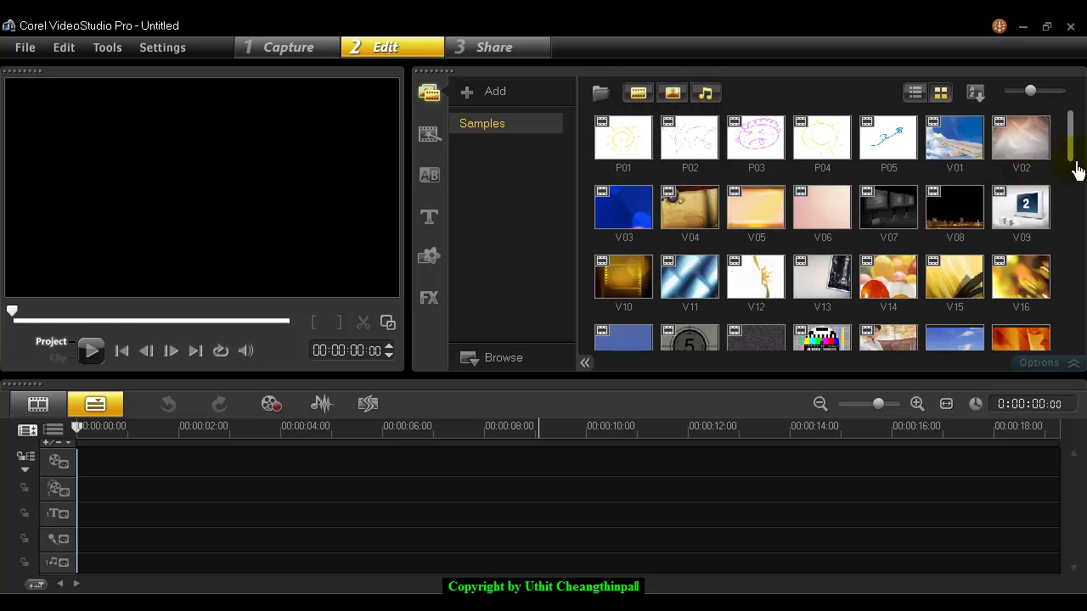
Hide the video clips in the sample media library
{"action": "mouse_move", "coordinate": [1072, 140]}
{"action": "left_mouse_down"}
{"action": "mouse_move", "coordinate": [1078, 339]}
{"action": "mouse_move", "coordinate": [1075, 123]}
{"action": "left_mouse_up"}
{"action": "left_click", "coordinate": [637, 95]}
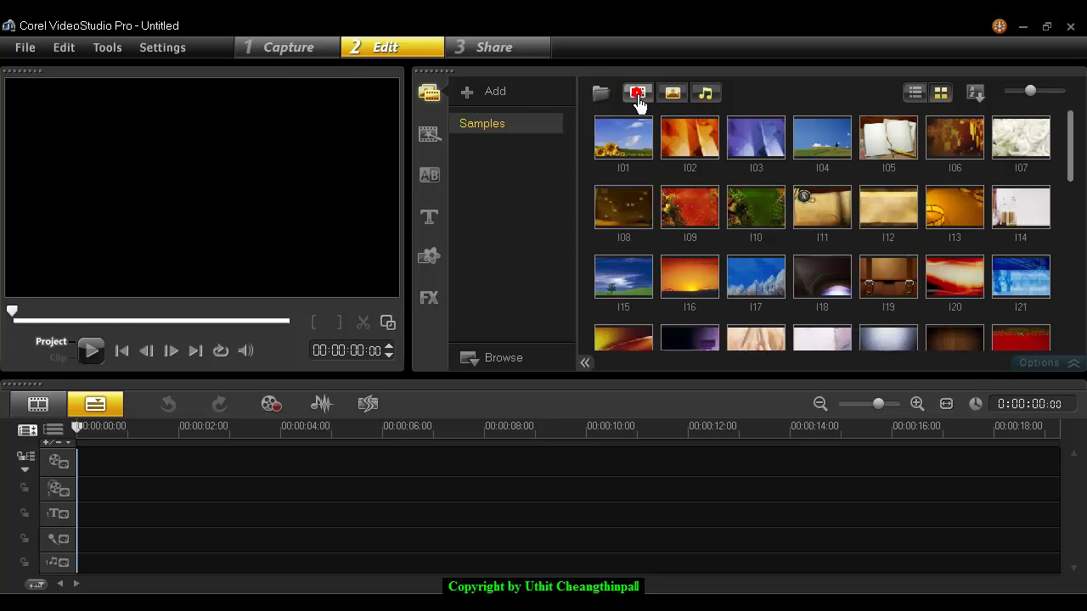
Hide the audio files in the sample media library and switch from showing only photos to showing only video clips
{"action": "left_click", "coordinate": [707, 96]}
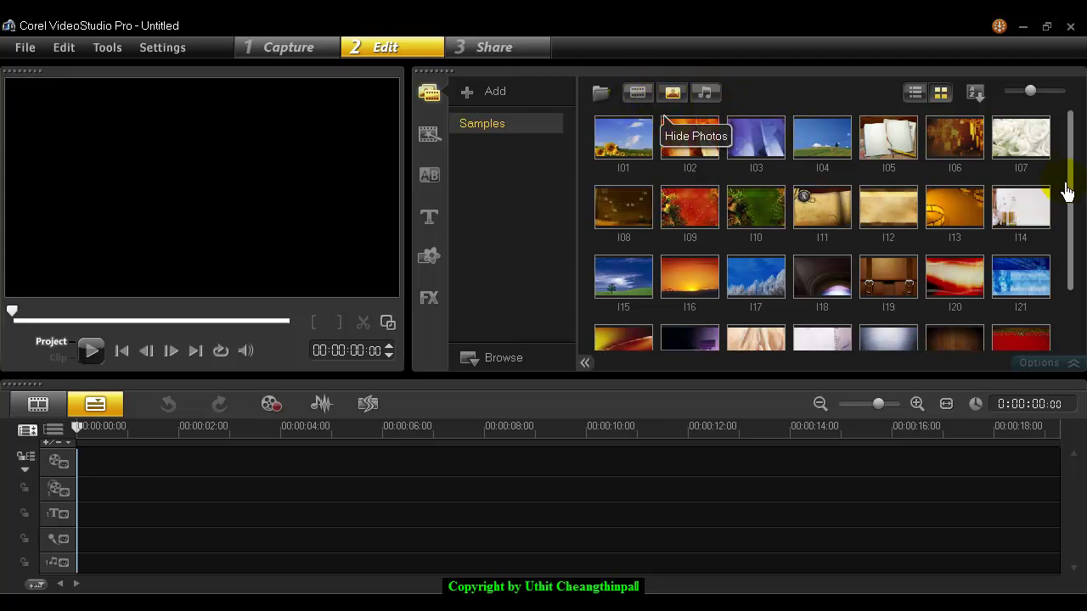
{"action": "mouse_move", "coordinate": [1068, 153]}
{"action": "left_mouse_down"}
{"action": "mouse_move", "coordinate": [1062, 243]}
{"action": "mouse_move", "coordinate": [1076, 144]}
{"action": "left_mouse_up"}
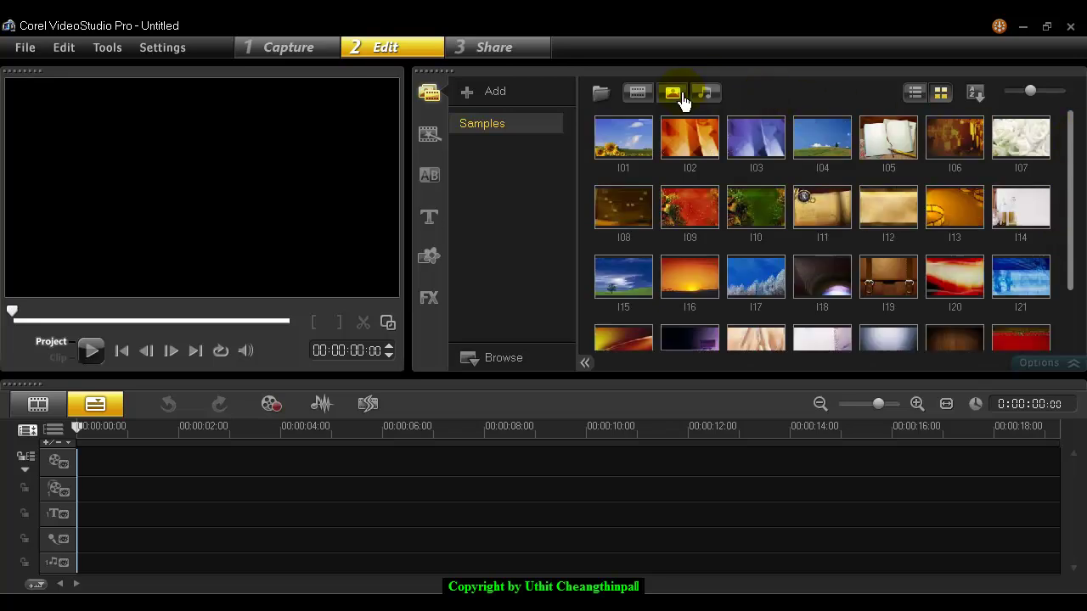
{"action": "left_click", "coordinate": [677, 99]}
{"action": "left_click", "coordinate": [640, 99]}
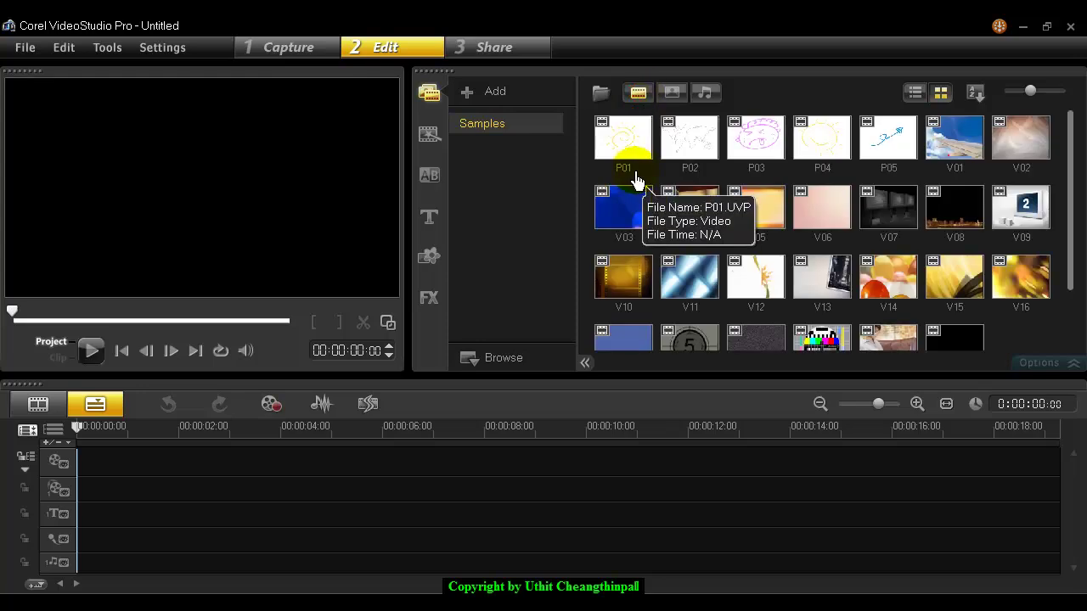
Switch the sample library to photos only, restore the video clips alongside them, and browse the combined collection
{"action": "left_click", "coordinate": [647, 104]}
{"action": "left_click", "coordinate": [670, 106]}
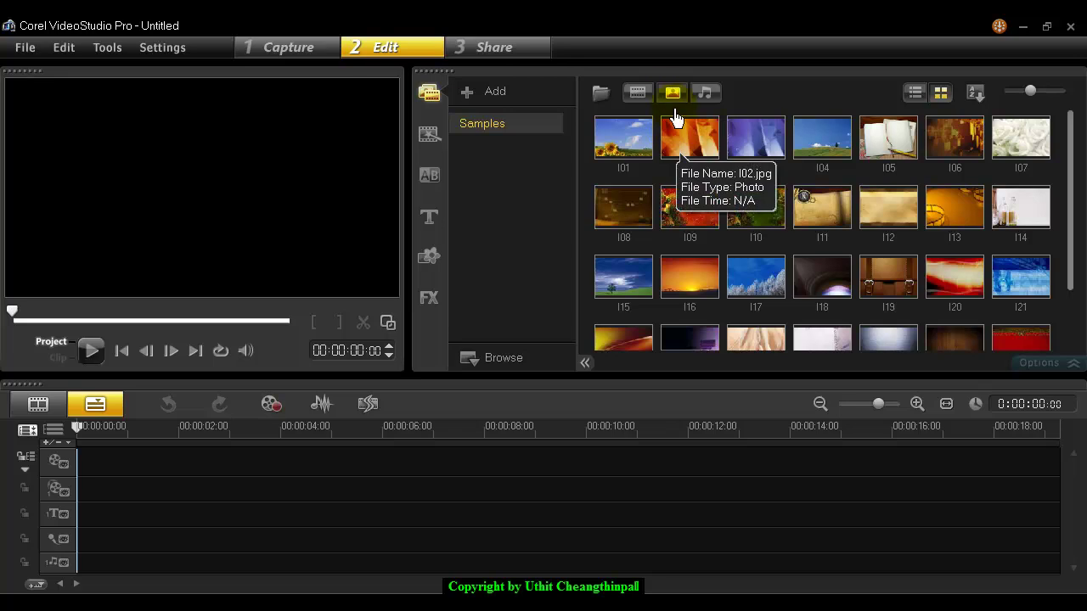
{"action": "left_click", "coordinate": [638, 94]}
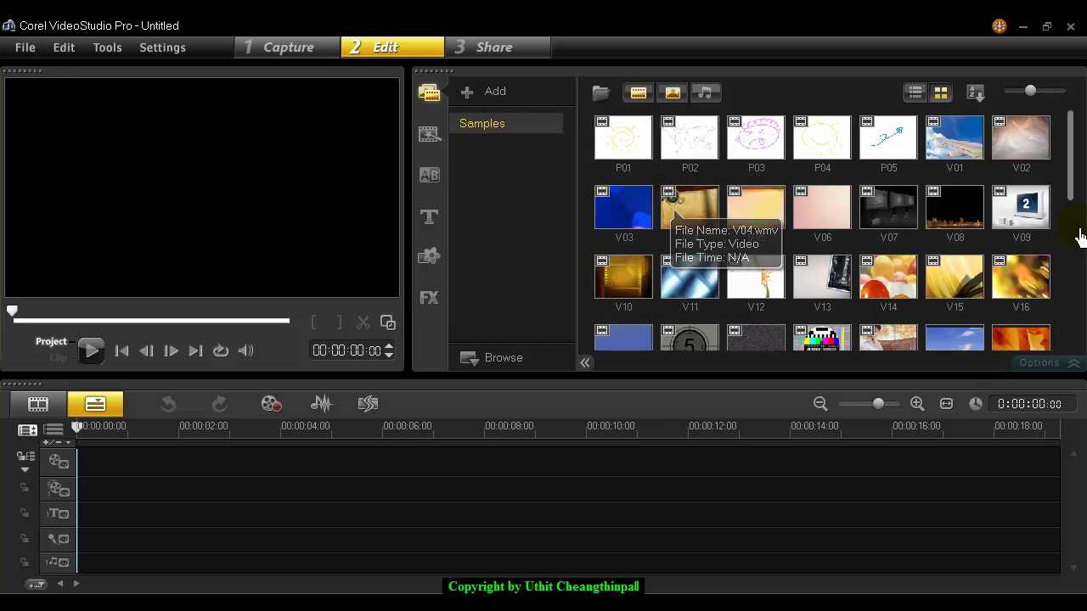
{"action": "left_click_drag", "start_coordinate": [1074, 195], "coordinate": [1060, 308]}
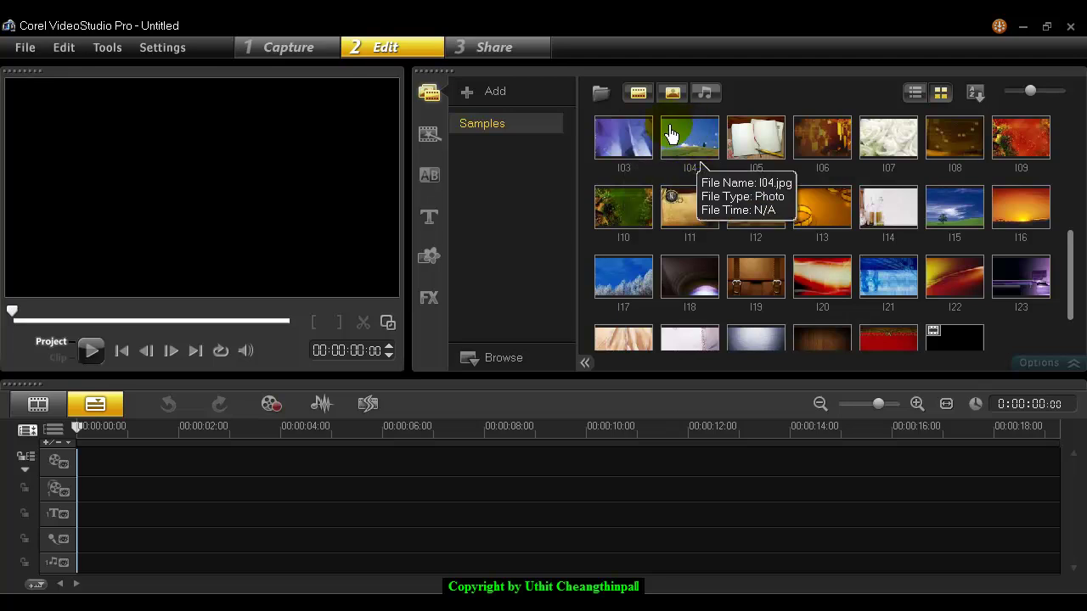
{"action": "left_click_drag", "start_coordinate": [1069, 267], "coordinate": [1075, 123]}
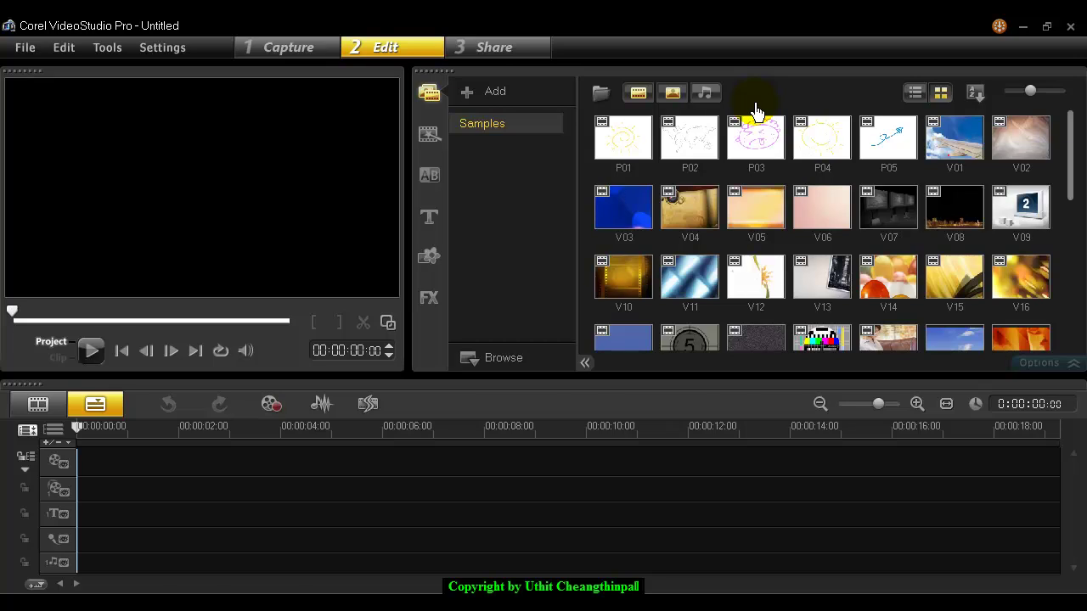
Import Wildlife.wmv from the Sample Videos folder in the Videos library into the sample media collection
{"action": "left_click", "coordinate": [600, 93]}
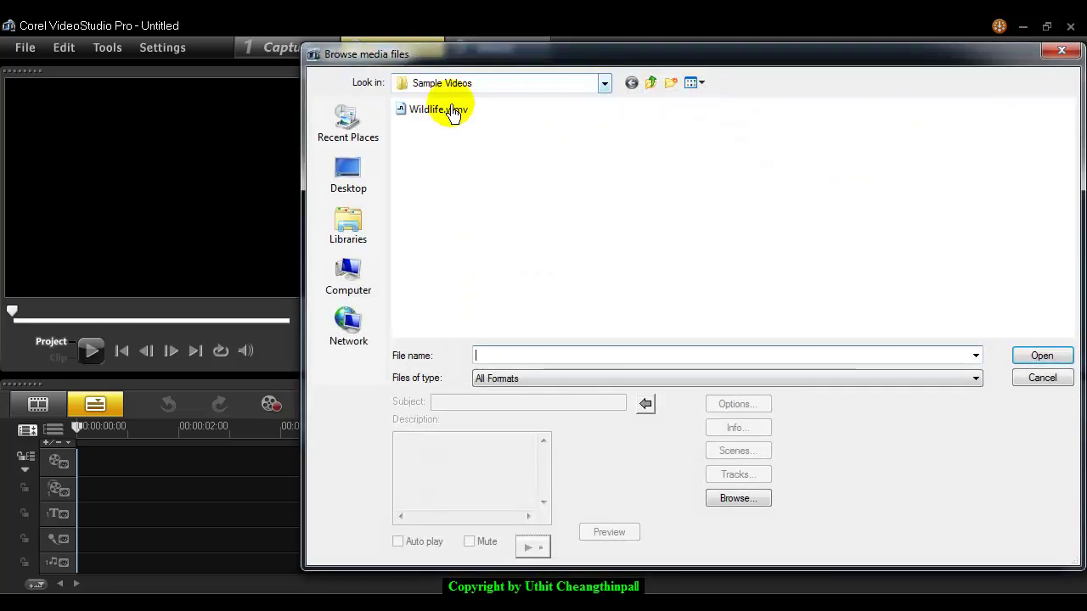
{"action": "left_click", "coordinate": [351, 225]}
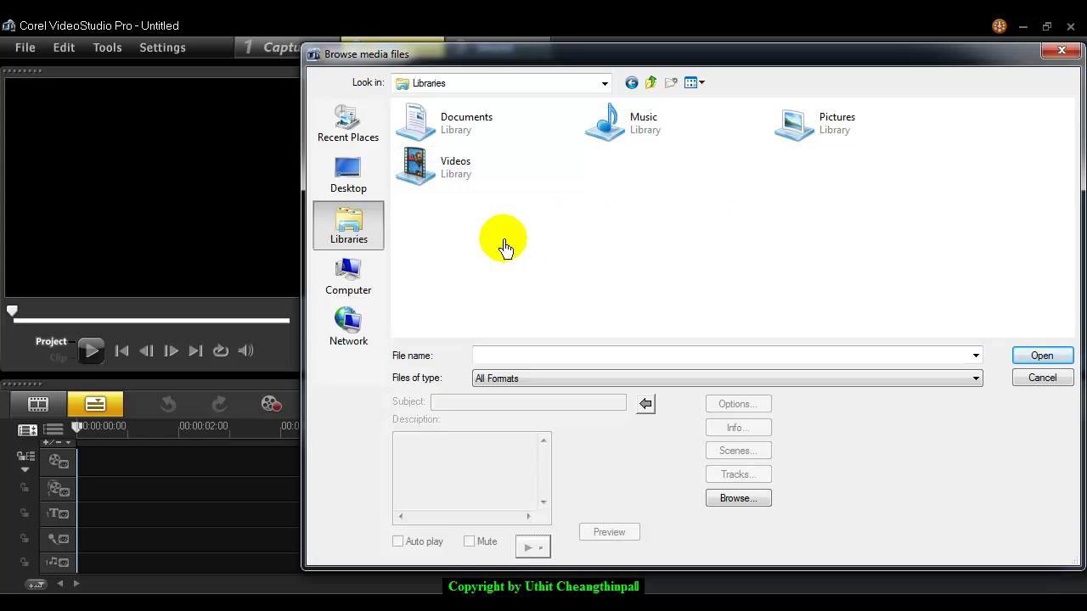
{"action": "double_click", "coordinate": [417, 170]}
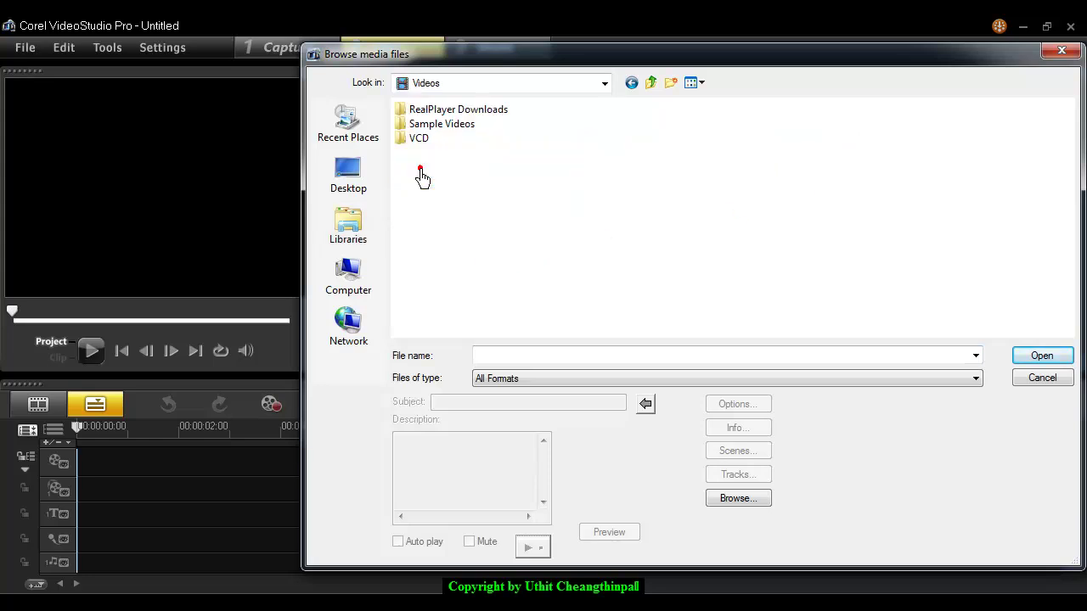
{"action": "double_click", "coordinate": [449, 125]}
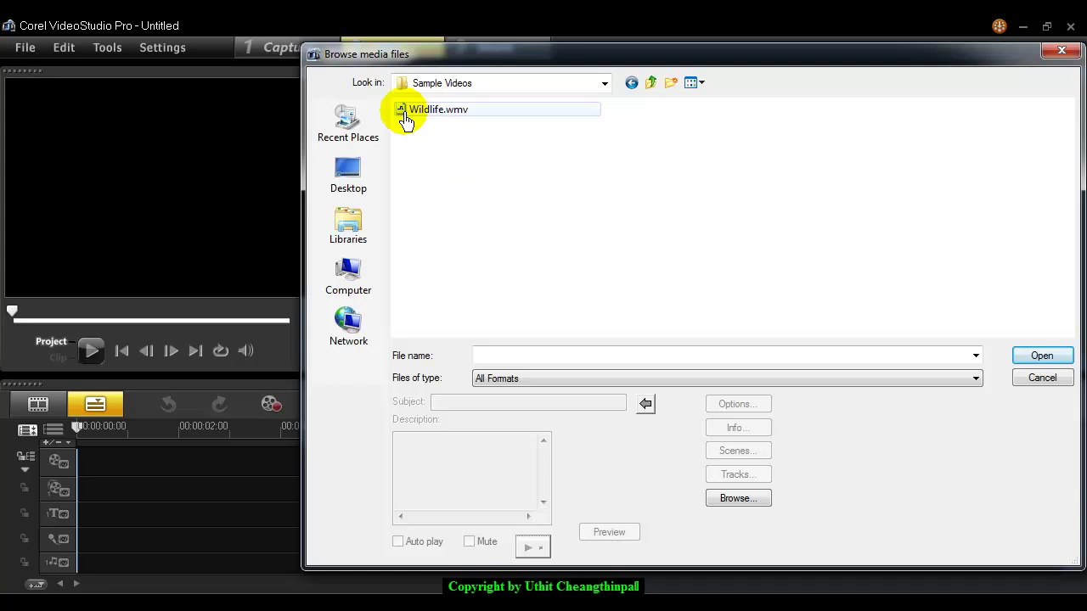
{"action": "left_click", "coordinate": [694, 83]}
{"action": "left_click", "coordinate": [735, 122]}
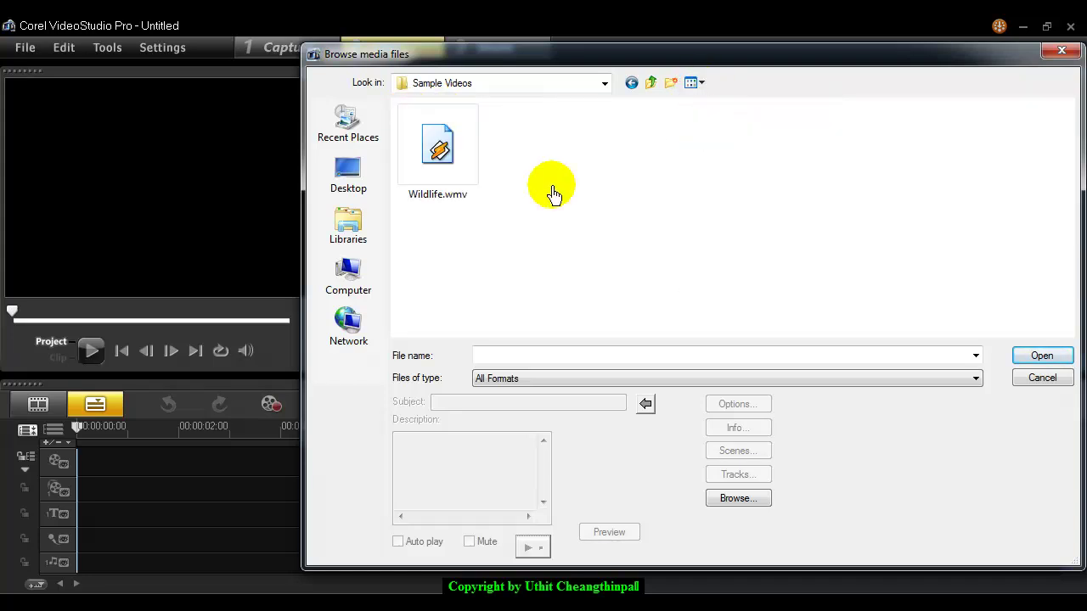
{"action": "left_click", "coordinate": [468, 194]}
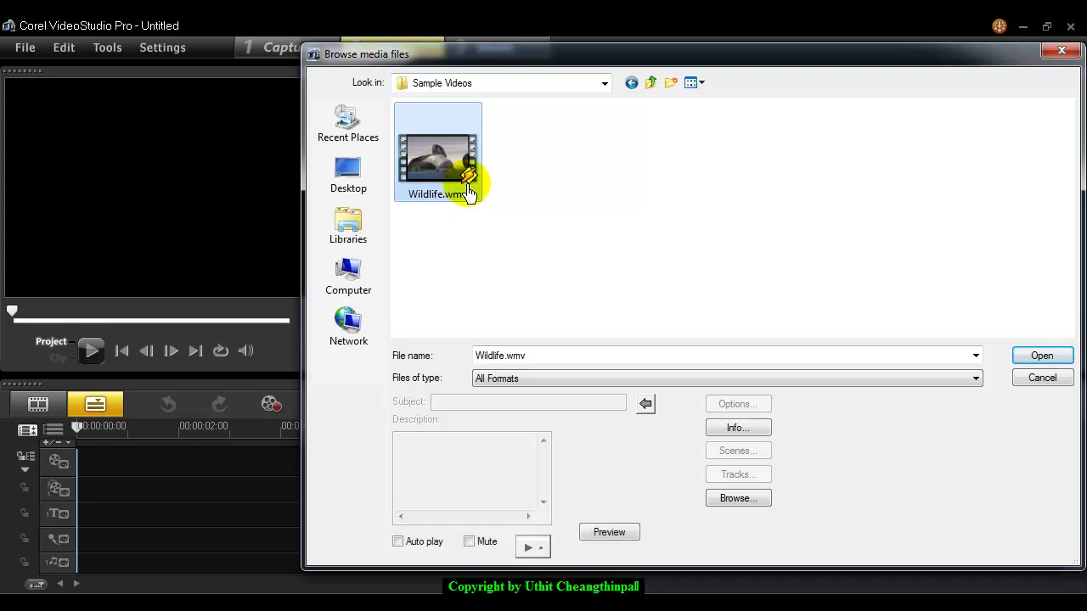
{"action": "left_click", "coordinate": [1029, 360]}
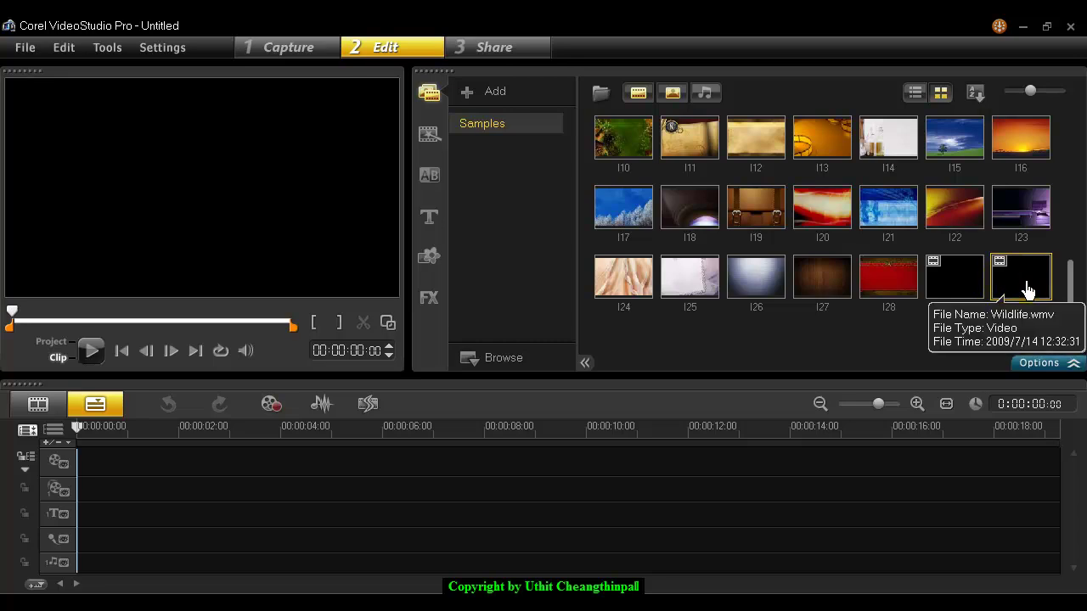
Play the imported Wildlife clip in the preview, pause it at 00:00:01:11, and return to the first library clips
{"action": "left_click", "coordinate": [91, 350]}
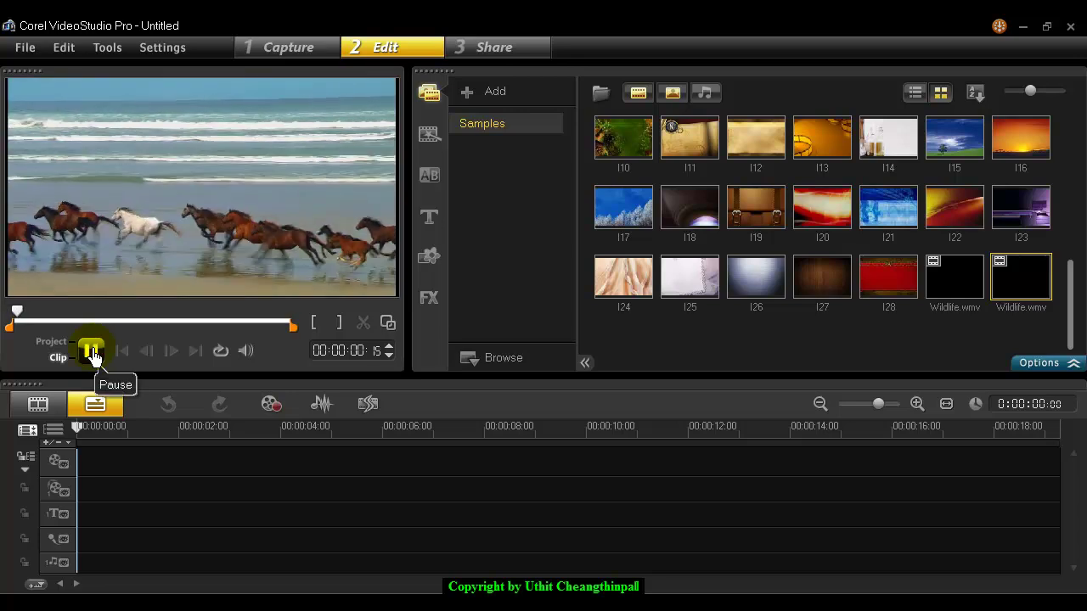
{"action": "left_click", "coordinate": [92, 350]}
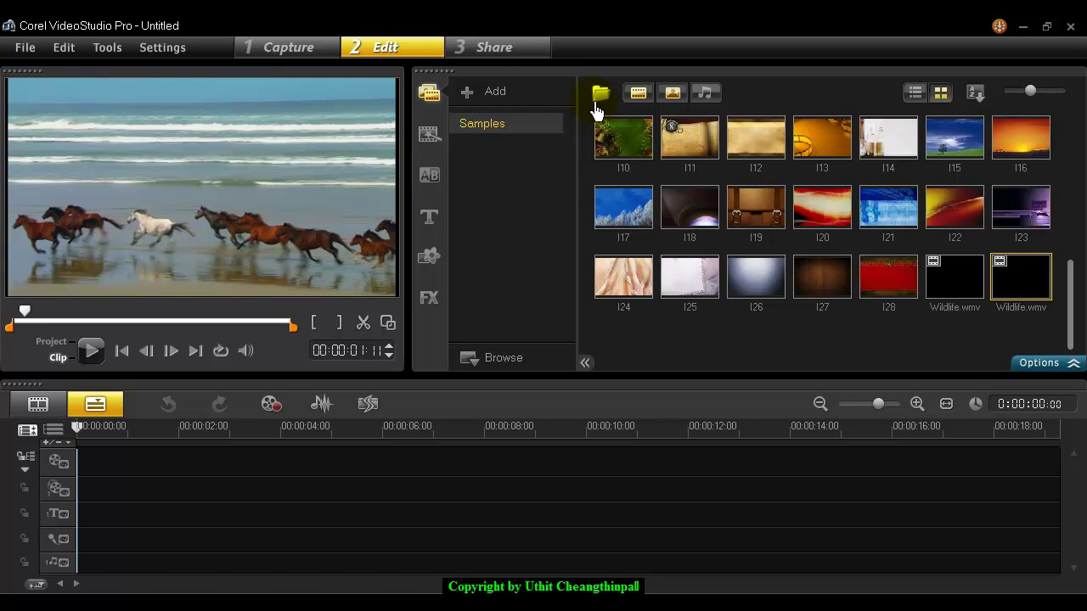
{"action": "left_click_drag", "start_coordinate": [1074, 315], "coordinate": [1079, 158]}
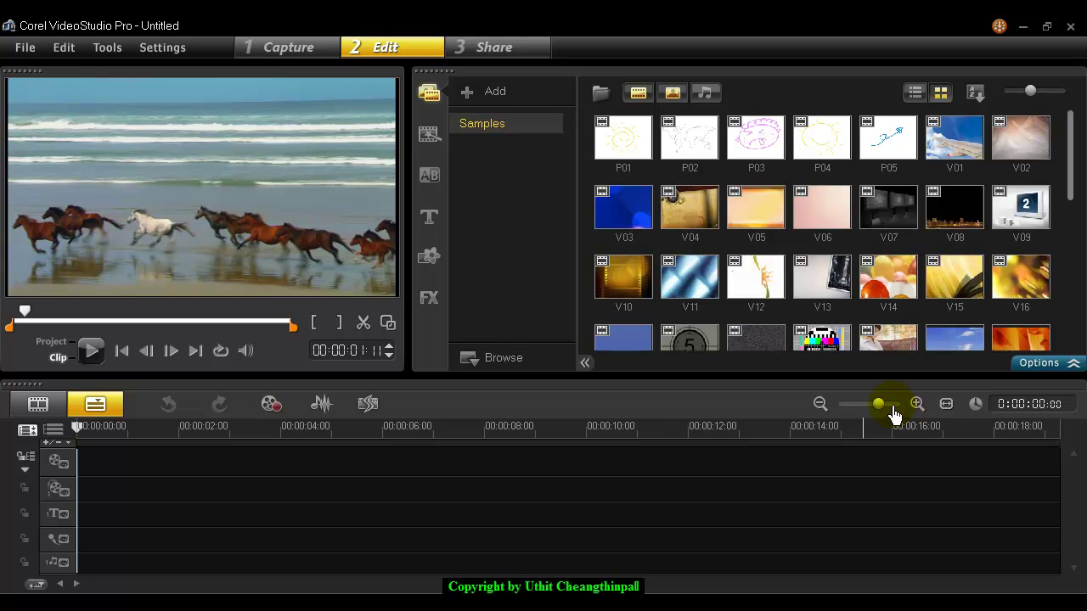
Test the timeline zoom controls, zooming out to four-second ruler intervals and back in to two-second intervals
{"action": "mouse_move", "coordinate": [878, 413]}
{"action": "left_mouse_down"}
{"action": "mouse_move", "coordinate": [866, 413]}
{"action": "mouse_move", "coordinate": [883, 414]}
{"action": "left_mouse_up"}
{"action": "mouse_move", "coordinate": [879, 413]}
{"action": "left_mouse_down"}
{"action": "mouse_move", "coordinate": [857, 416]}
{"action": "mouse_move", "coordinate": [881, 413]}
{"action": "left_mouse_up"}
{"action": "left_click", "coordinate": [820, 404]}
{"action": "left_click", "coordinate": [917, 404]}
{"action": "left_click", "coordinate": [820, 404]}
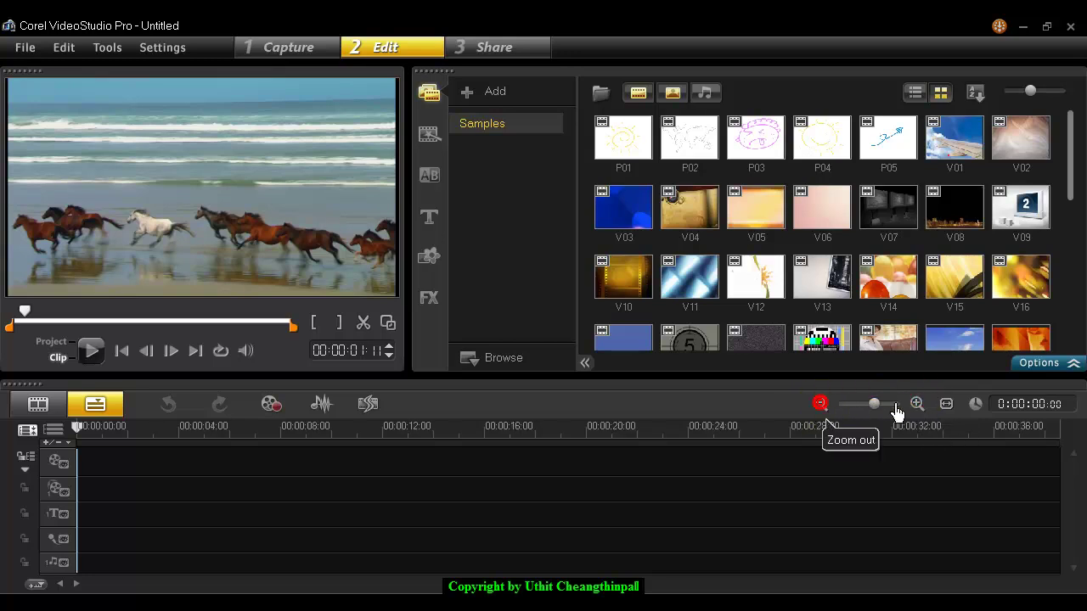
{"action": "left_click", "coordinate": [915, 405]}
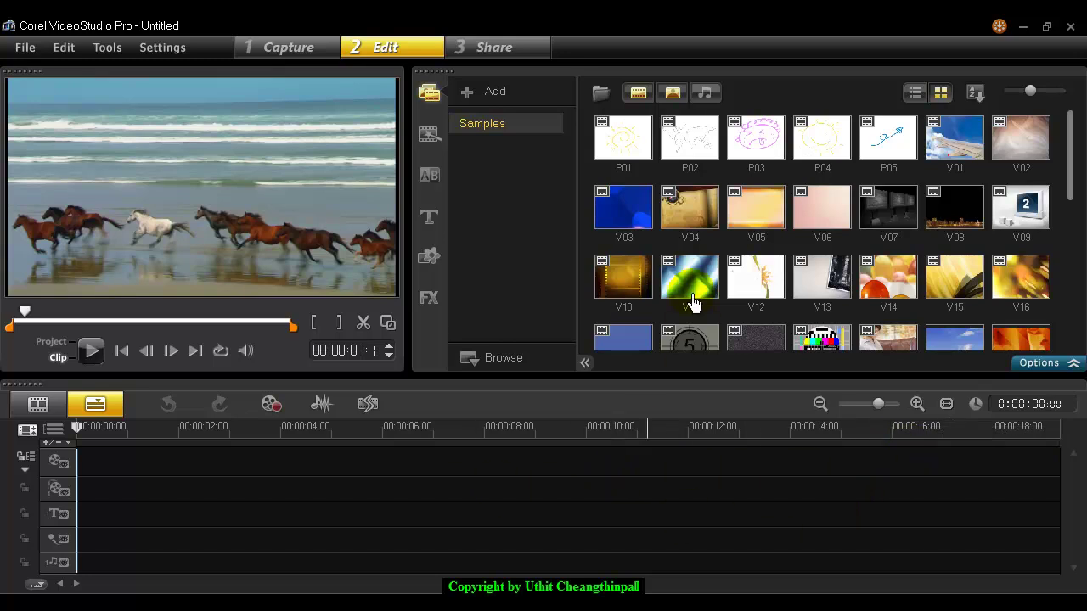
Place sample clip V04 at the start of the video track and scrub to 00:00:00:07 at frame-level timeline zoom
{"action": "left_click", "coordinate": [687, 214]}
{"action": "left_click_drag", "start_coordinate": [686, 246], "coordinate": [347, 476]}
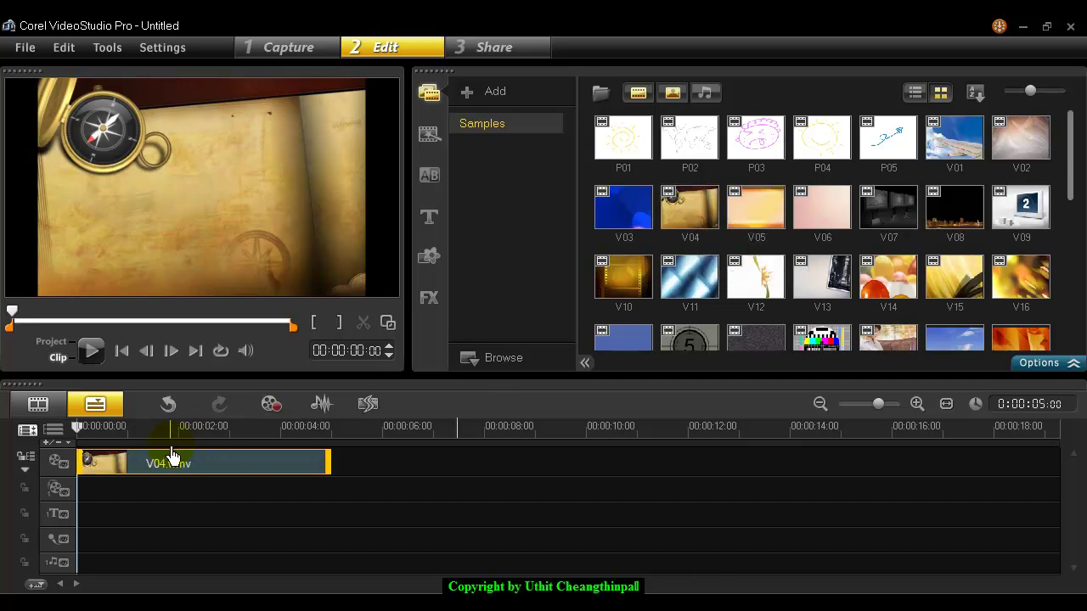
{"action": "left_click", "coordinate": [916, 404]}
{"action": "left_click", "coordinate": [917, 404]}
{"action": "left_click", "coordinate": [247, 431]}
{"action": "left_click_drag", "start_coordinate": [250, 437], "coordinate": [521, 448]}
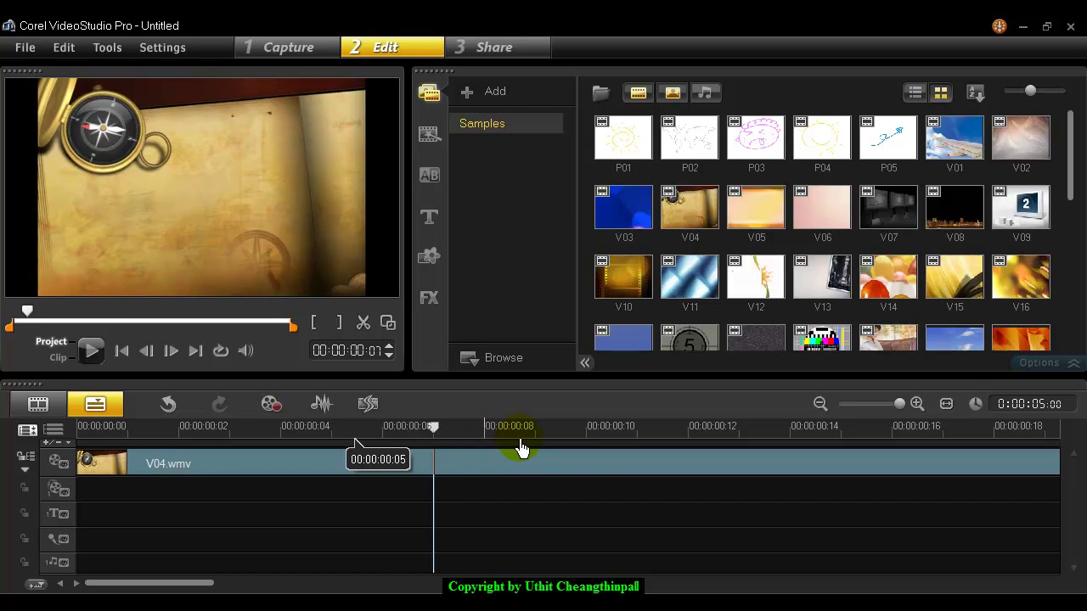
Zoom the timeline out, fit the whole project within it, and return the ruler to two-second intervals
{"action": "left_click", "coordinate": [822, 406]}
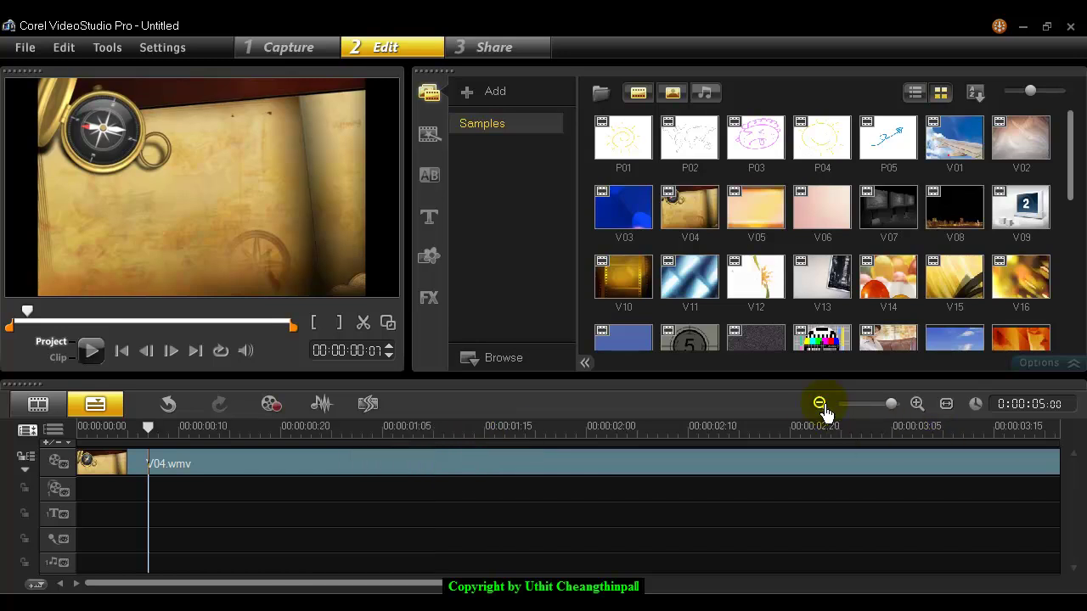
{"action": "left_click", "coordinate": [822, 406]}
{"action": "left_click", "coordinate": [822, 405]}
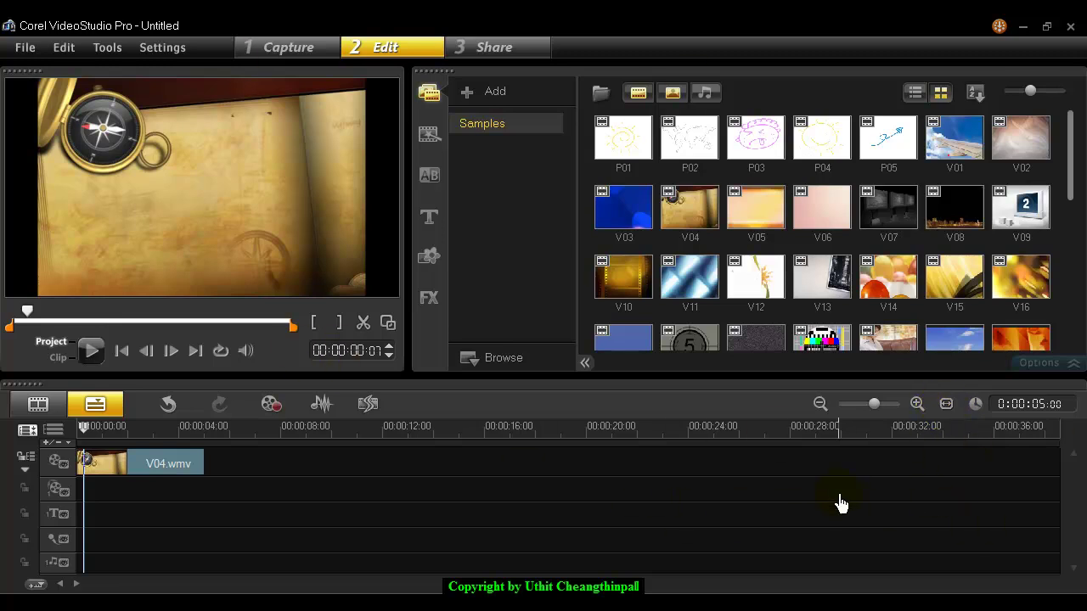
{"action": "left_click", "coordinate": [946, 404]}
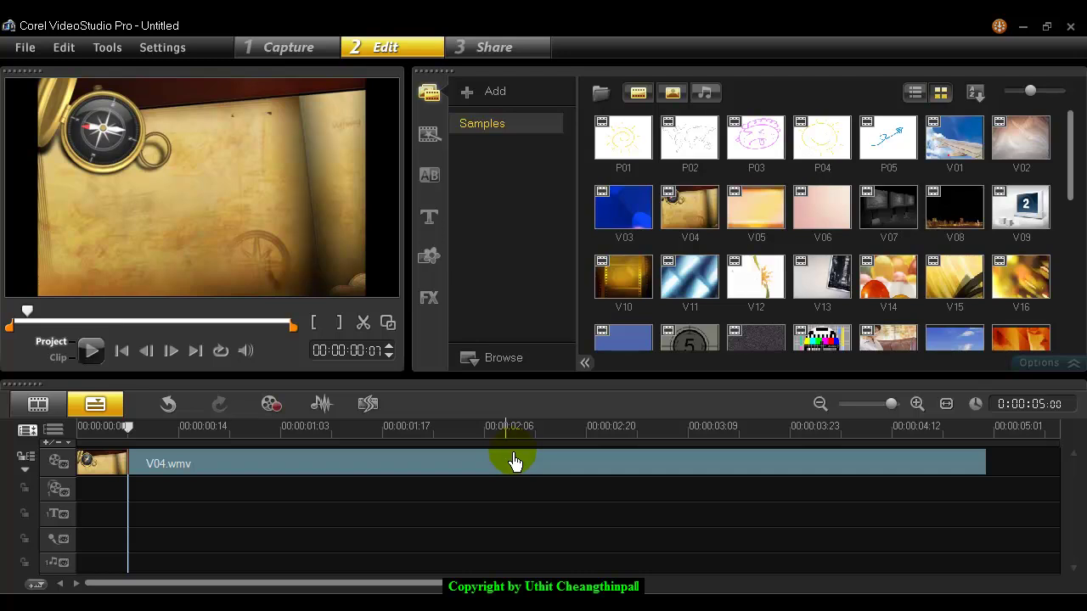
{"action": "left_click", "coordinate": [820, 406]}
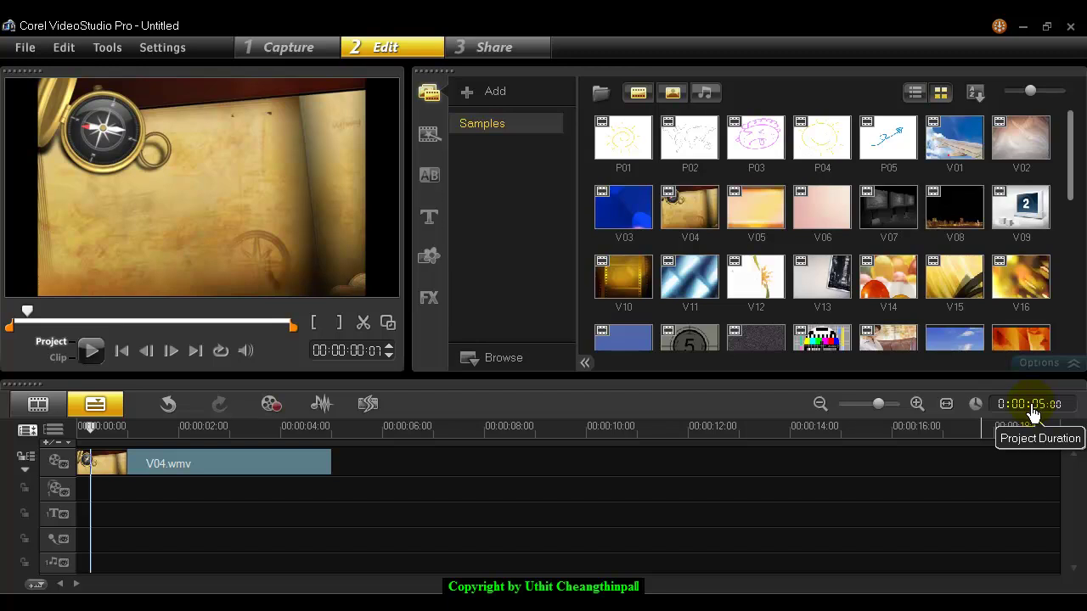
Scrub the playhead to 00:00:02:12 and on to about three seconds, and select clip V04 on the video track
{"action": "left_click_drag", "start_coordinate": [90, 429], "coordinate": [205, 442]}
{"action": "left_click", "coordinate": [243, 466]}
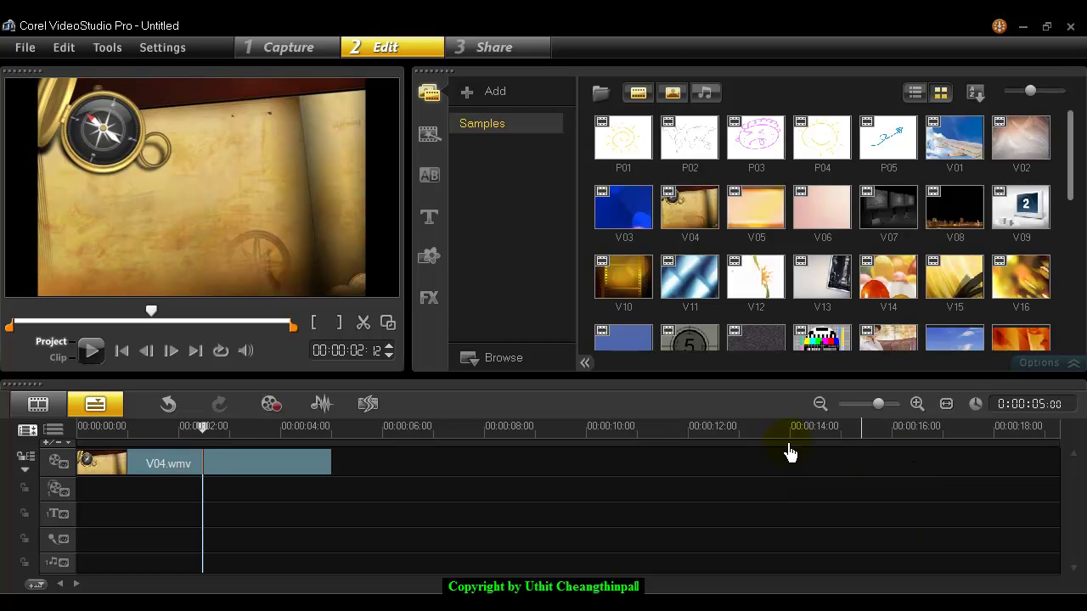
{"action": "left_click_drag", "start_coordinate": [203, 435], "coordinate": [237, 466]}
{"action": "left_click", "coordinate": [314, 474]}
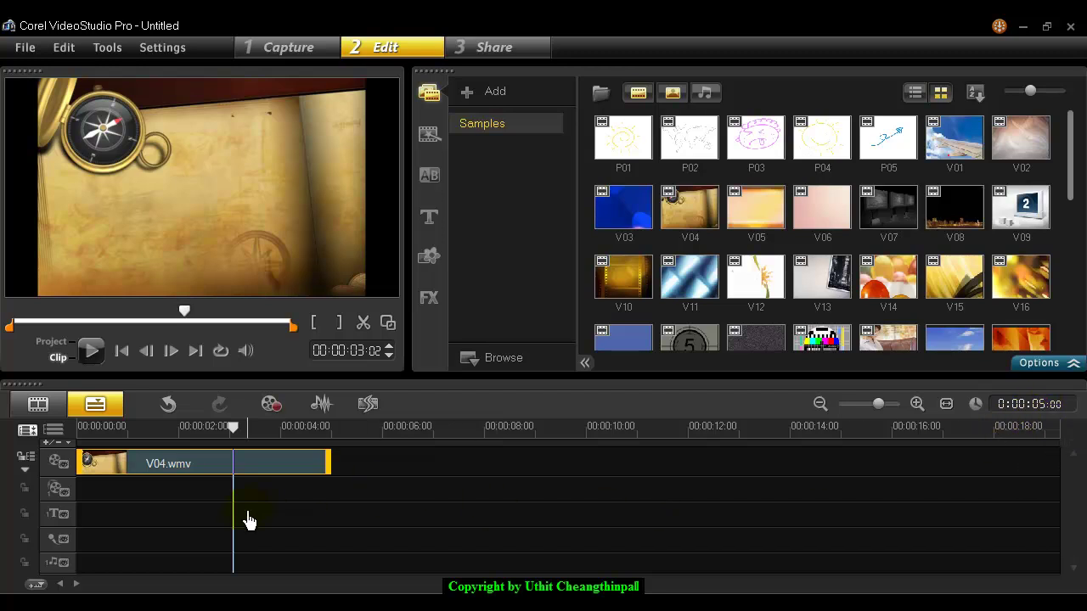
Move the playhead to 00:00:01:07, and turn the display of all visible tracks off and back on
{"action": "left_click", "coordinate": [143, 504]}
{"action": "left_click", "coordinate": [142, 503]}
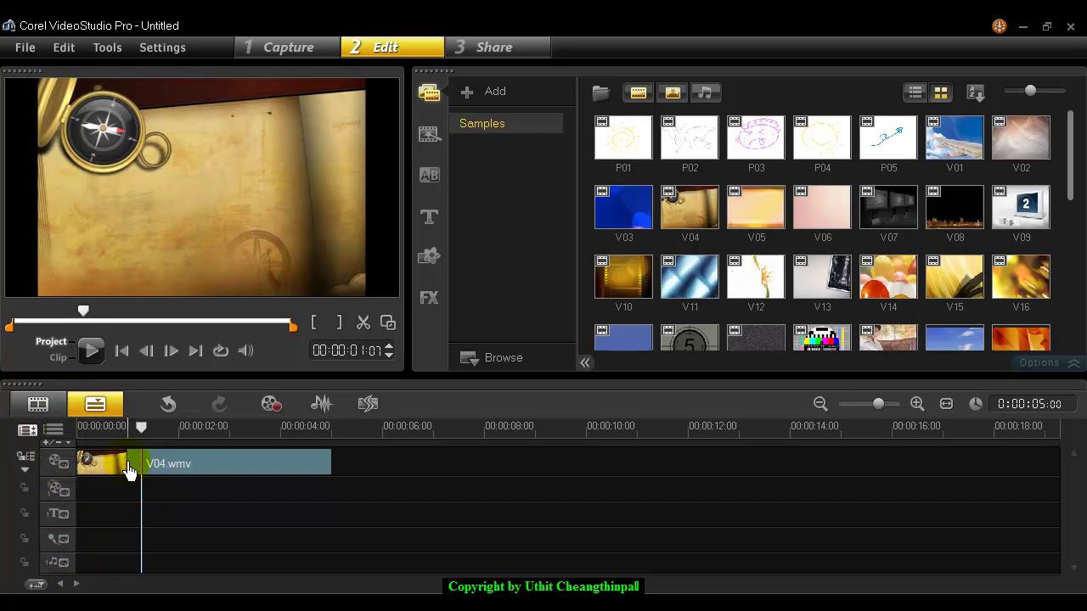
{"action": "left_click", "coordinate": [27, 433]}
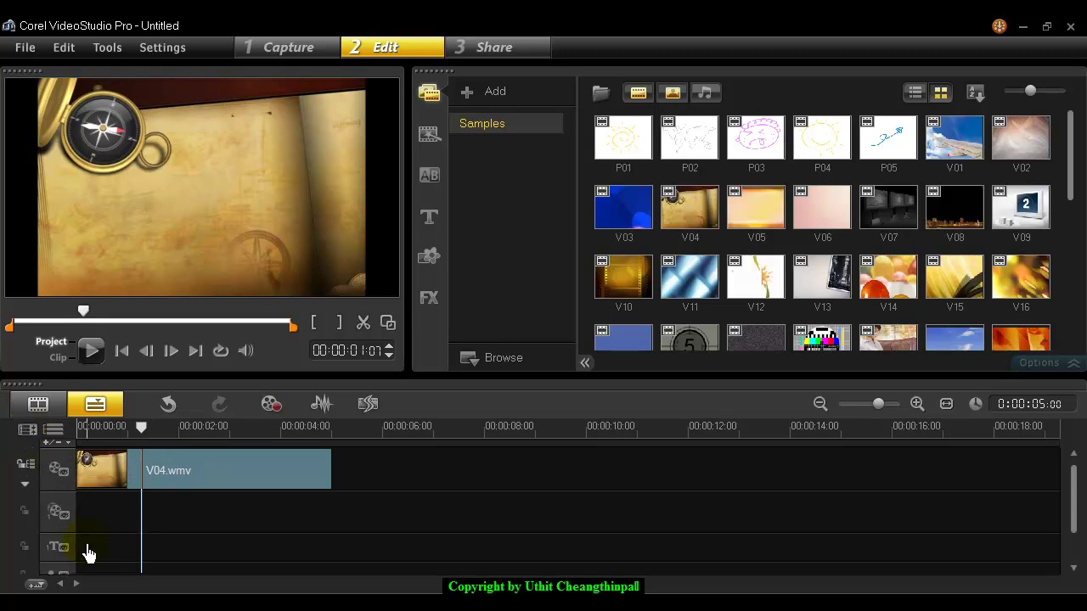
{"action": "left_click", "coordinate": [28, 433]}
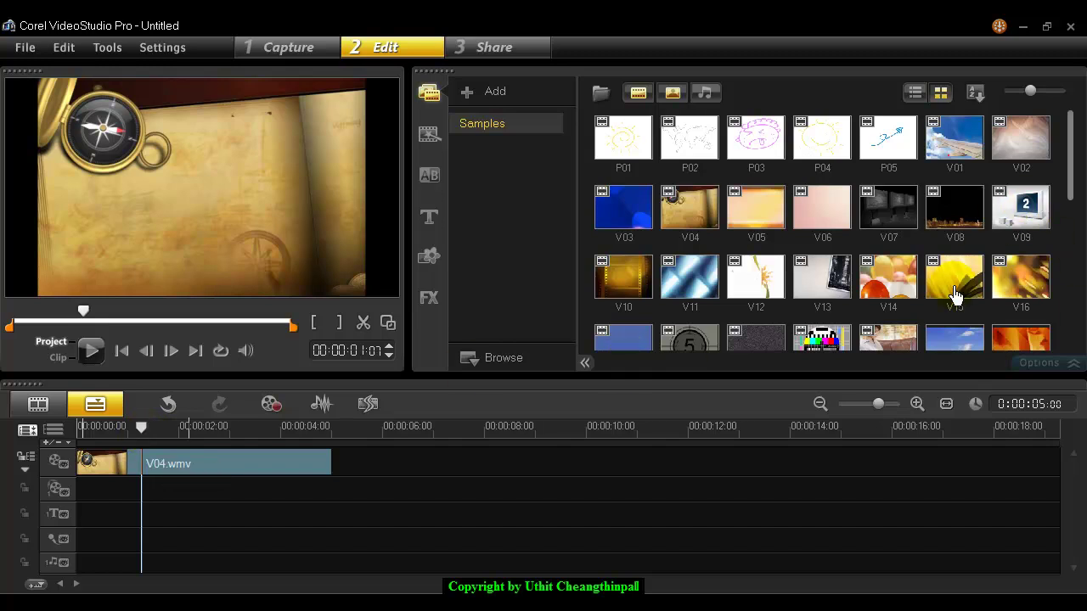
Place sample clip V14 on the overlay track beneath V04, starting shortly after the beginning of the project
{"action": "left_click", "coordinate": [888, 278]}
{"action": "left_click_drag", "start_coordinate": [878, 295], "coordinate": [97, 498]}
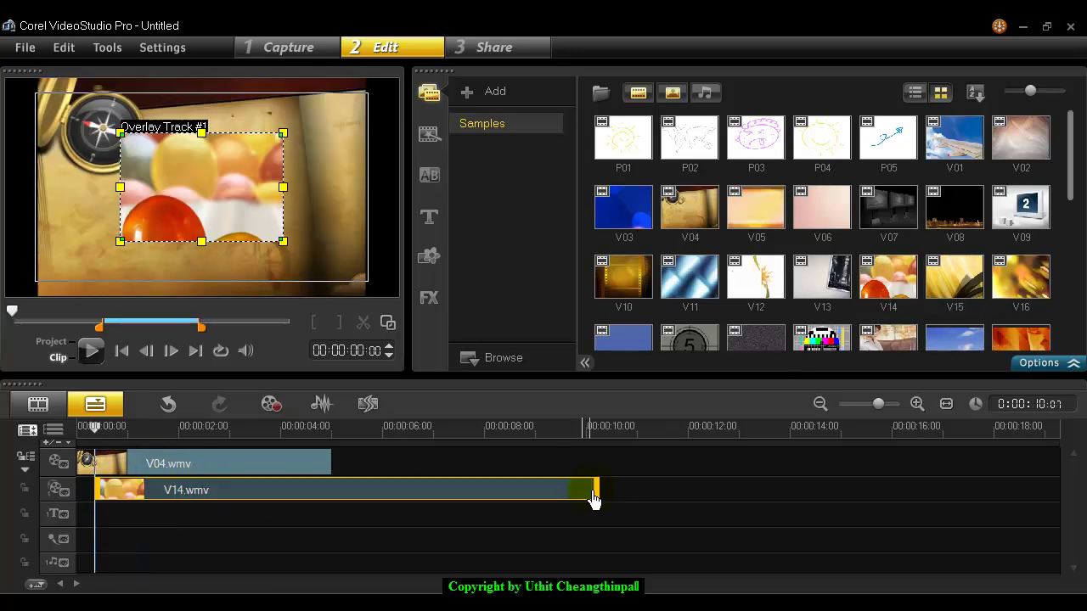
Trim the end of overlay clip V14 so it finishes before V04, and preview the overlay at 00:00:01:17
{"action": "left_click_drag", "start_coordinate": [587, 491], "coordinate": [252, 492]}
{"action": "left_click_drag", "start_coordinate": [183, 498], "coordinate": [199, 498]}
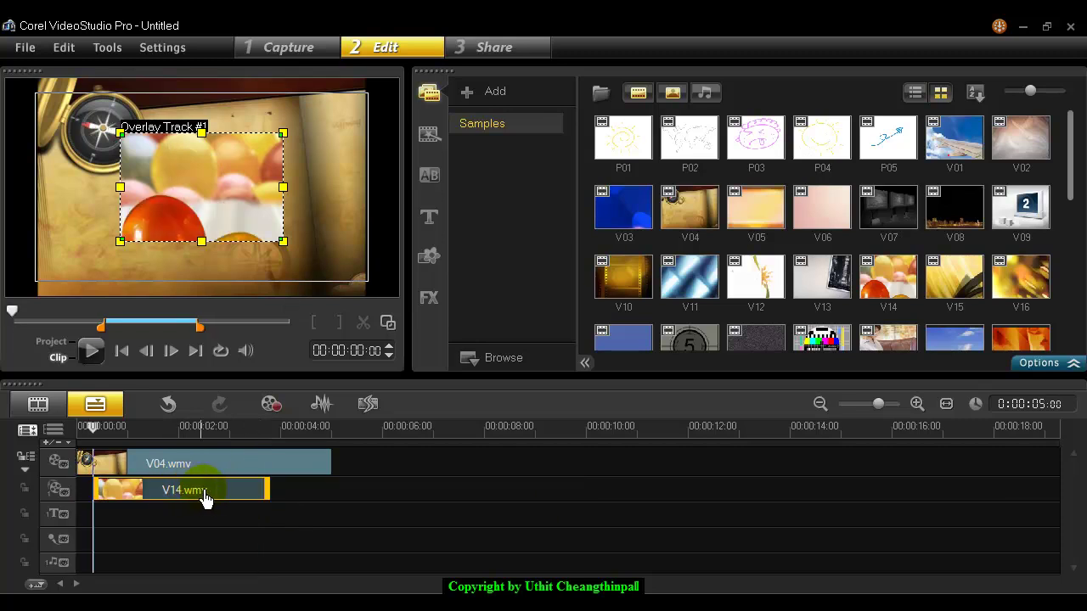
{"action": "left_click", "coordinate": [163, 433]}
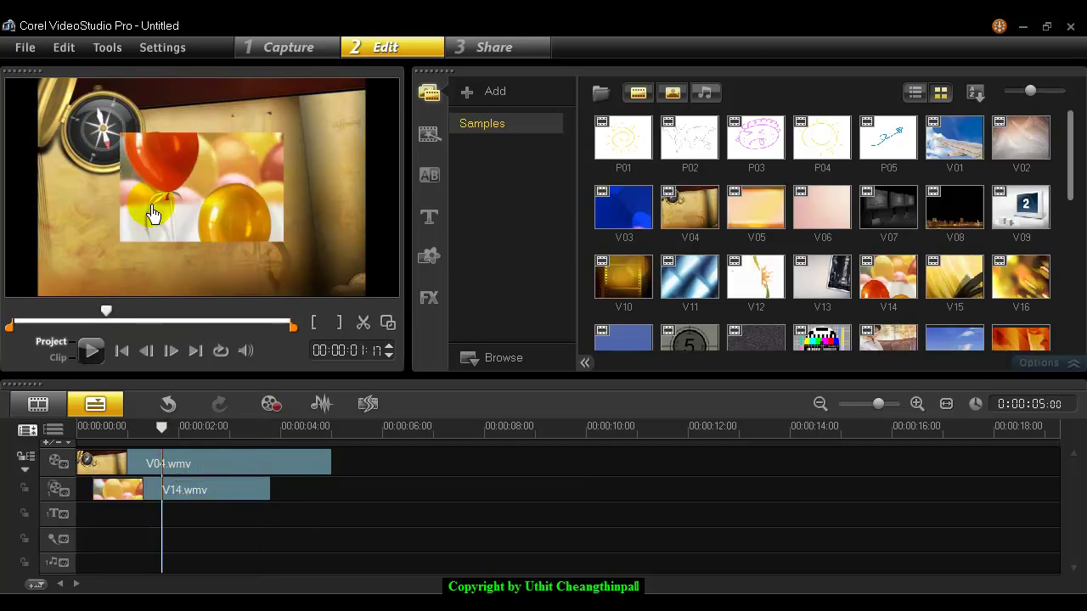